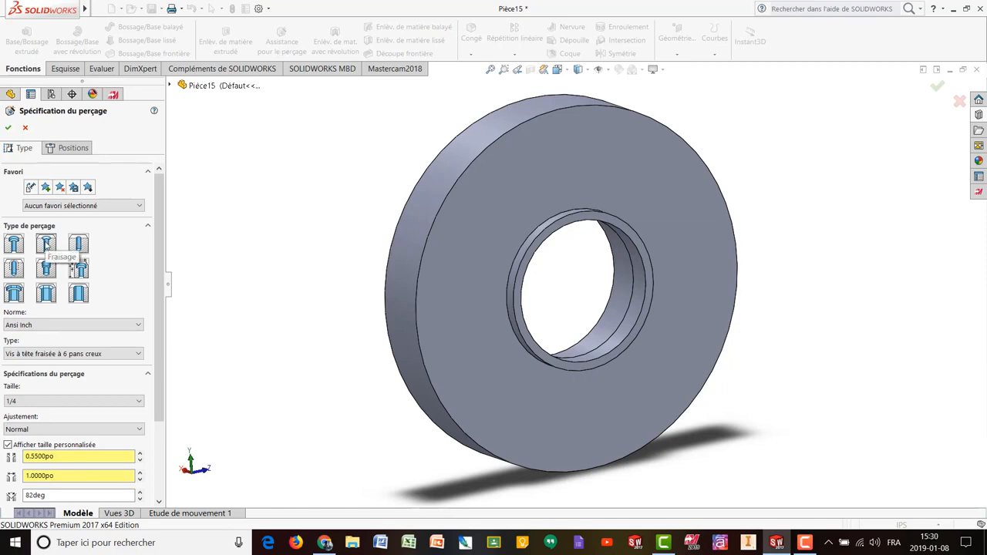
Enable custom sizing for the 1/4 countersunk hole and set its through-hole diameter to 0.55 in.
scroll(163, 262, "down", 1)
scroll(162, 263, "down", 3)
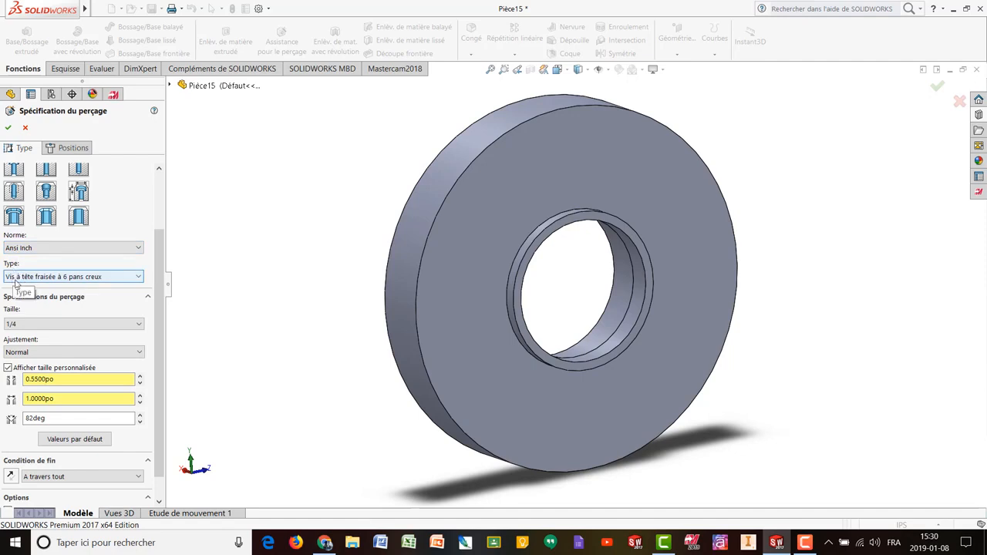
left_click(8, 368)
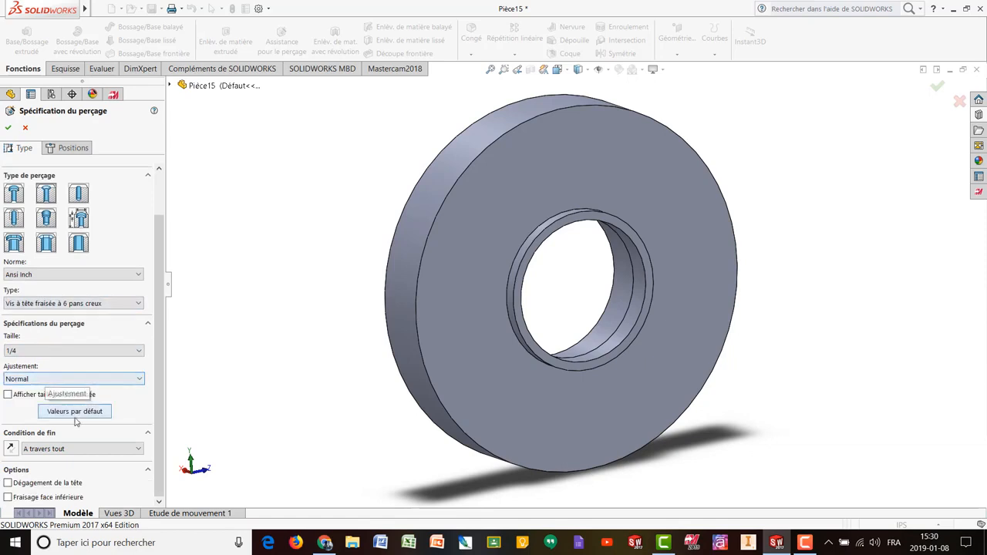
left_click(9, 395)
scroll(73, 363, "down", 1)
double_click(74, 362)
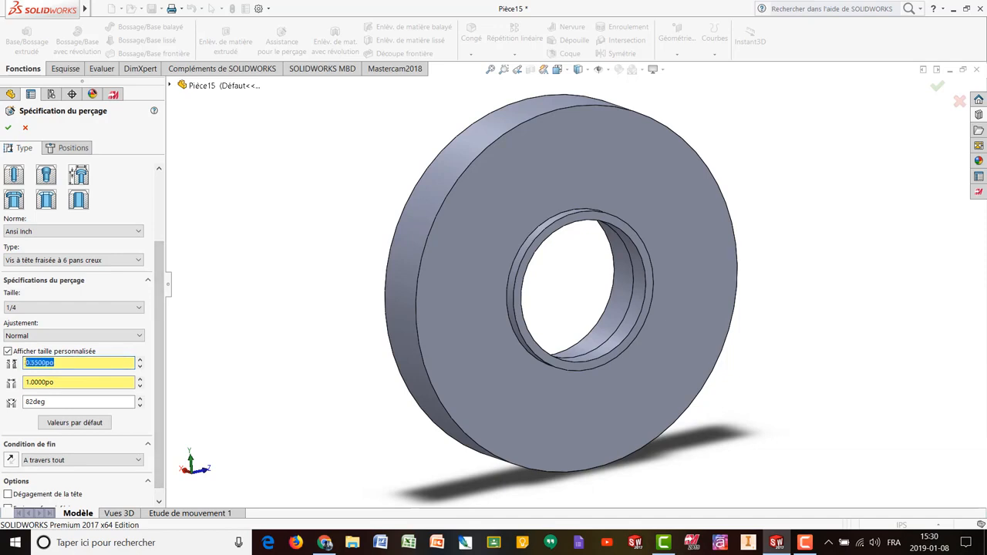
double_click(62, 381)
double_click(51, 400)
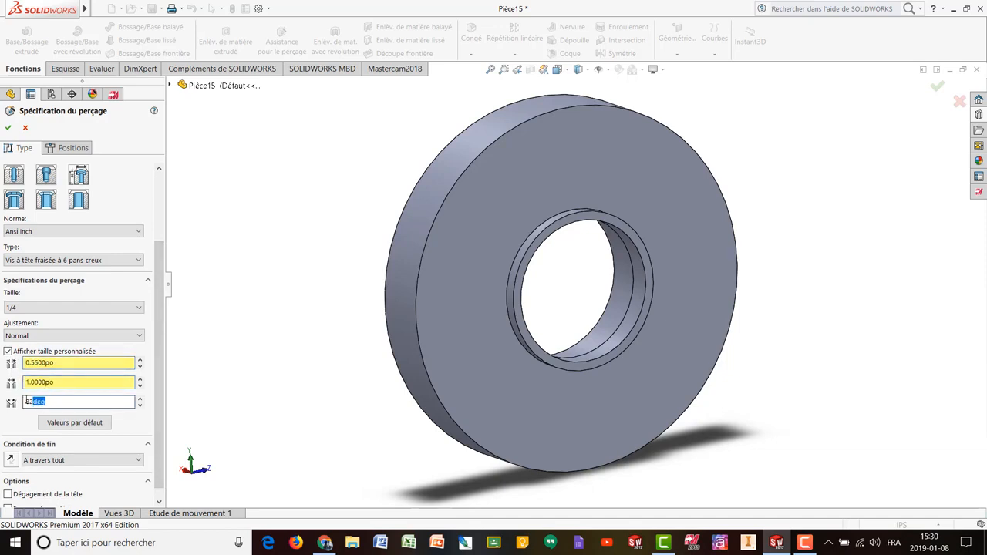
double_click(49, 363)
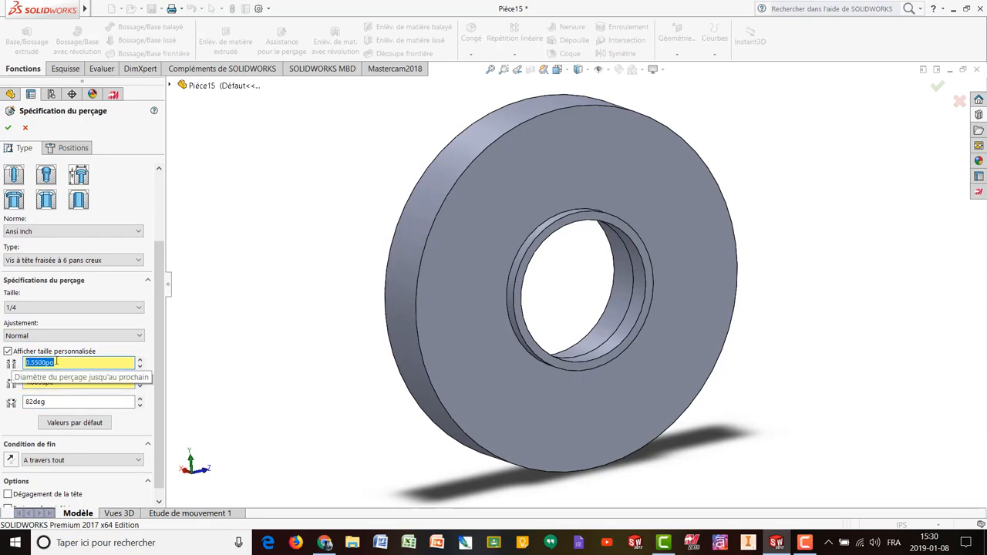
type("0")
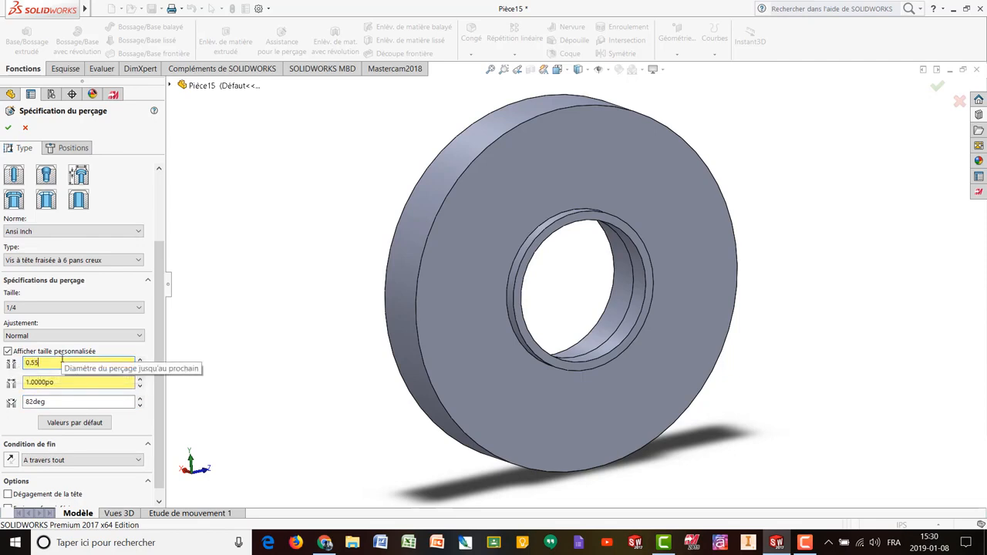
Set the countersink diameter to 1.0000 in and the hole's end condition to through all (A travers tout).
left_click_drag(60, 380, 12, 384)
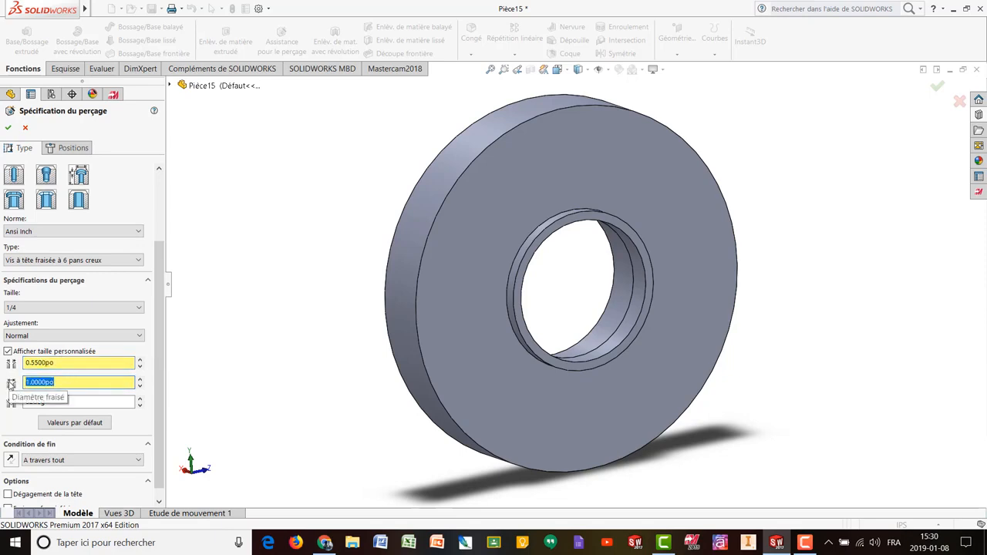
type("1.0000")
left_click(62, 401)
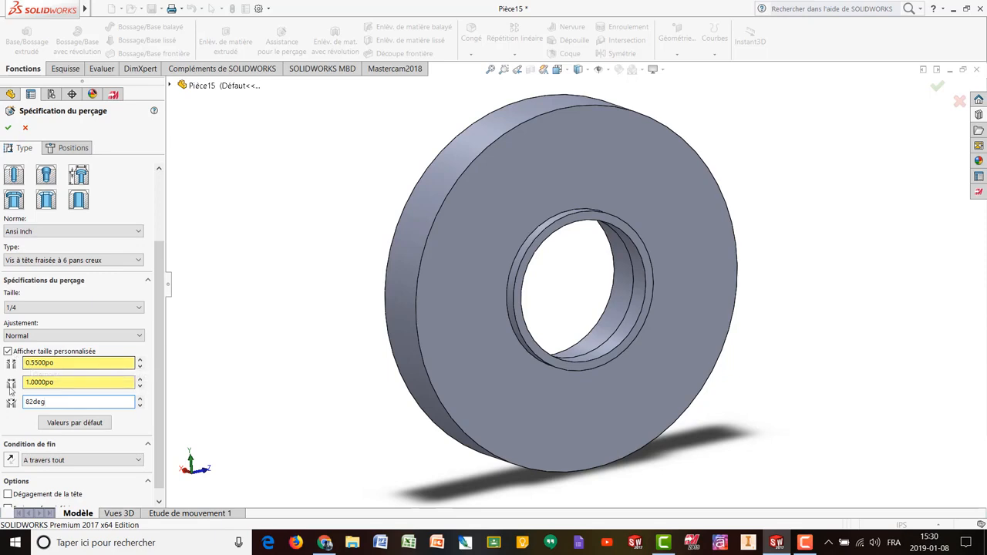
scroll(155, 344, "down", 1)
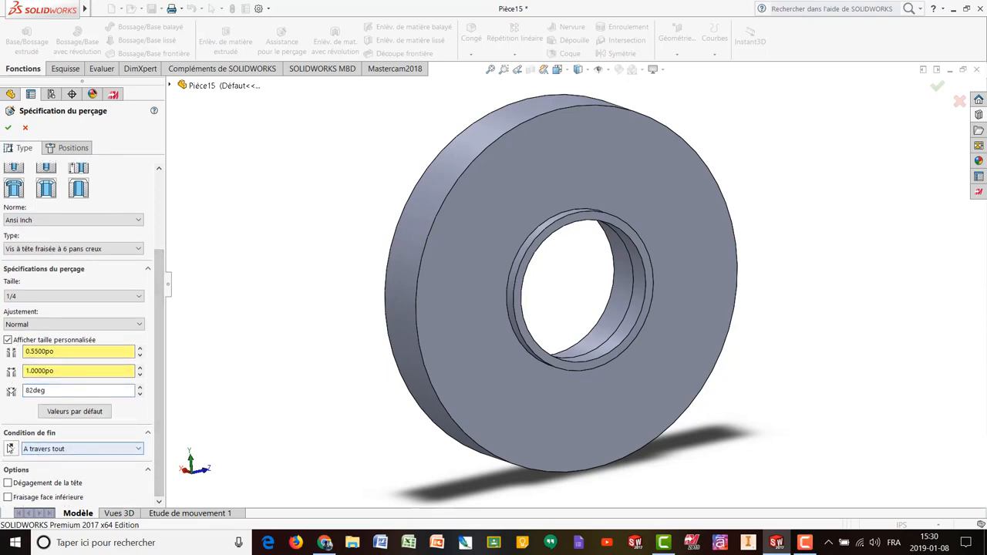
left_click(139, 451)
left_click(43, 469)
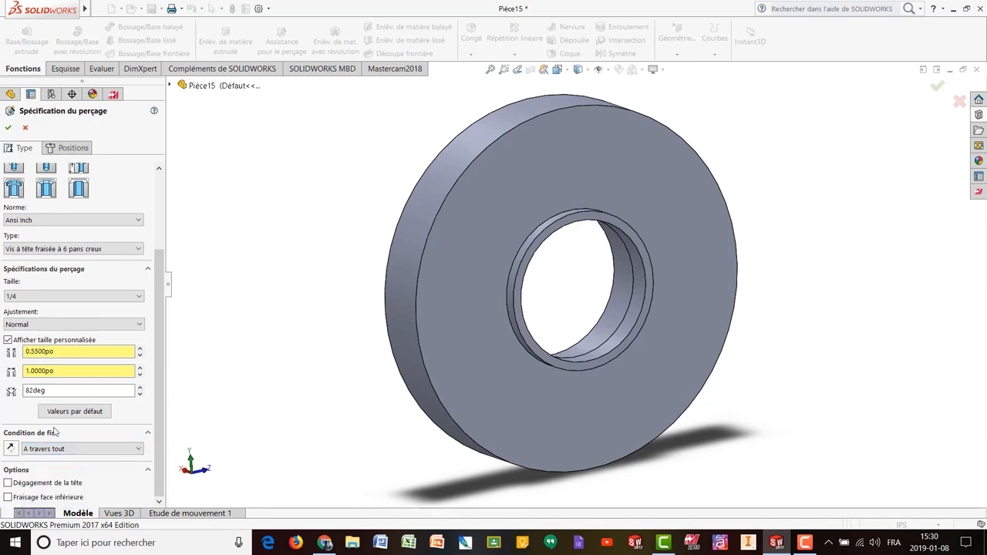
Place the countersunk hole on the disc's large flat face, vertically aligned about 2.01 in above the origin.
left_click(69, 148)
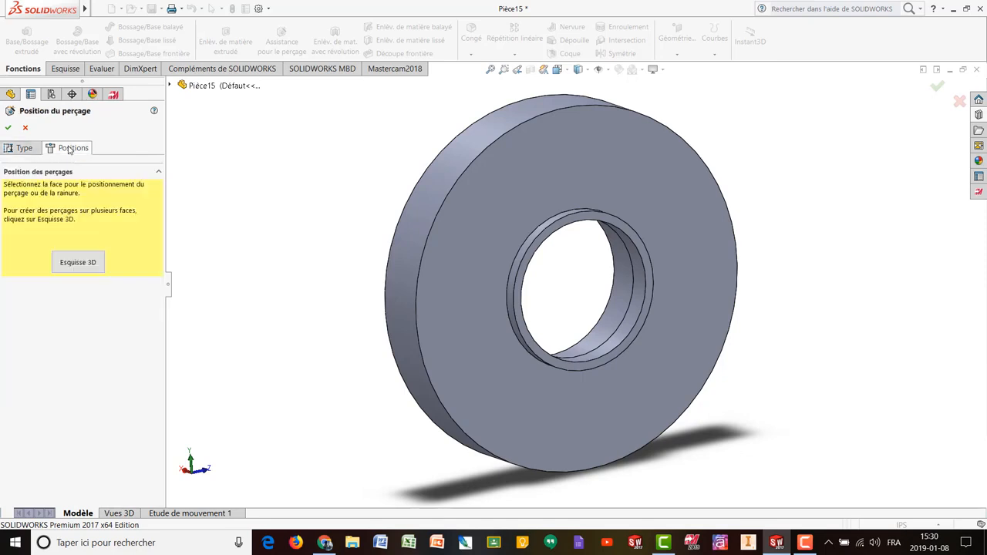
left_click(575, 164)
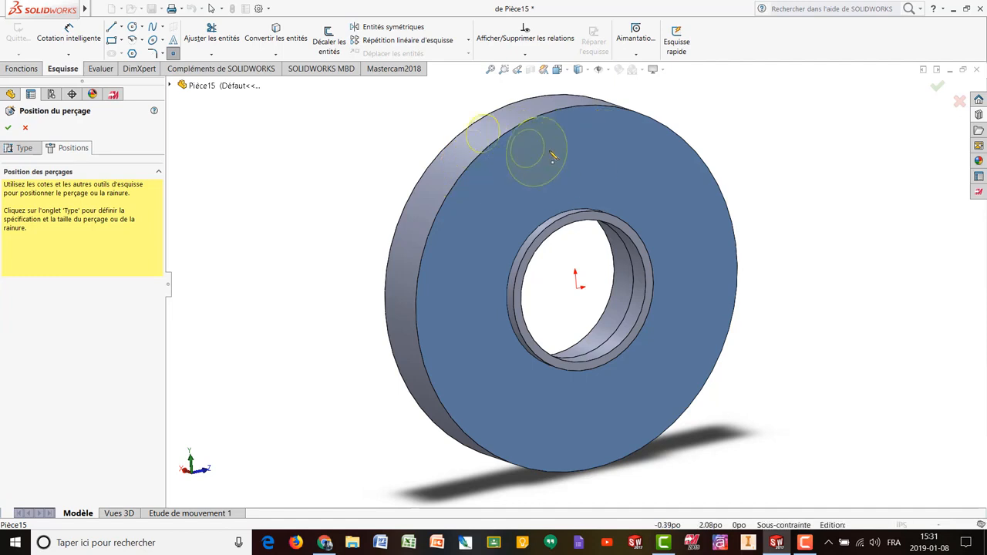
left_click(557, 70)
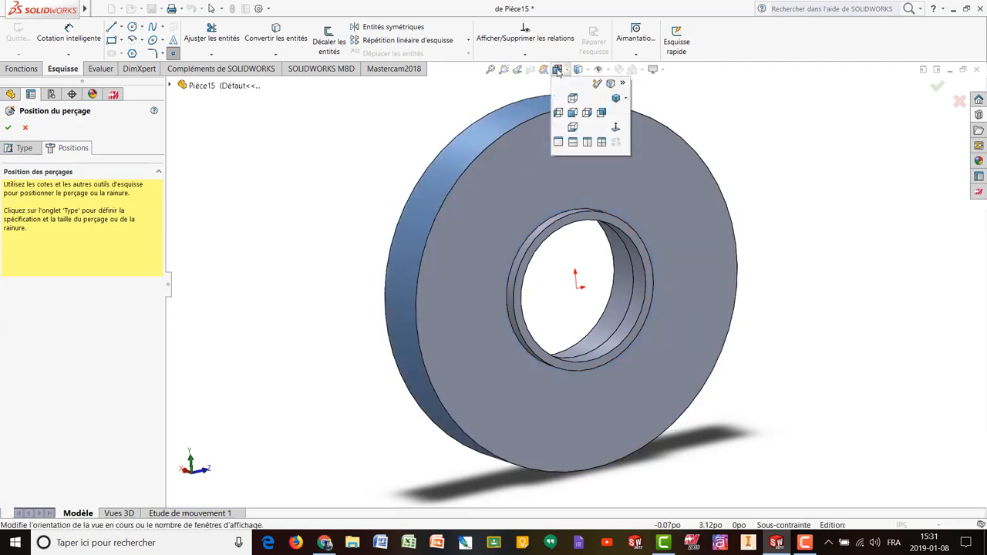
left_click(571, 112)
left_click(556, 69)
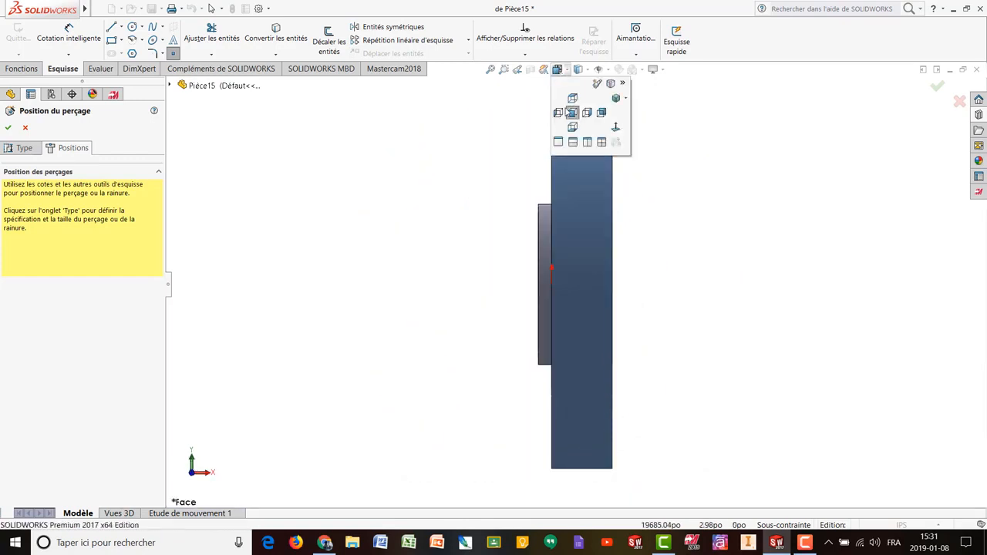
left_click(559, 109)
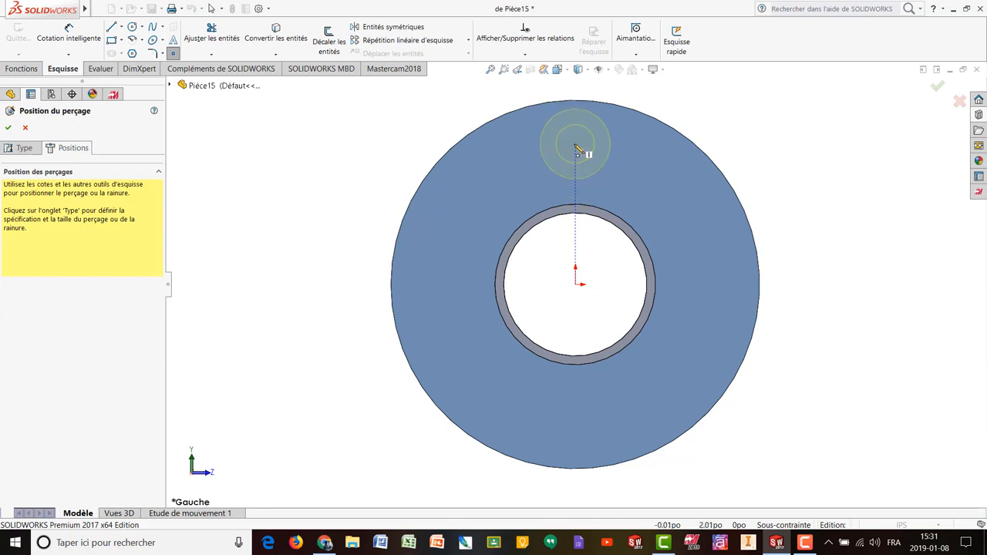
left_click(575, 146)
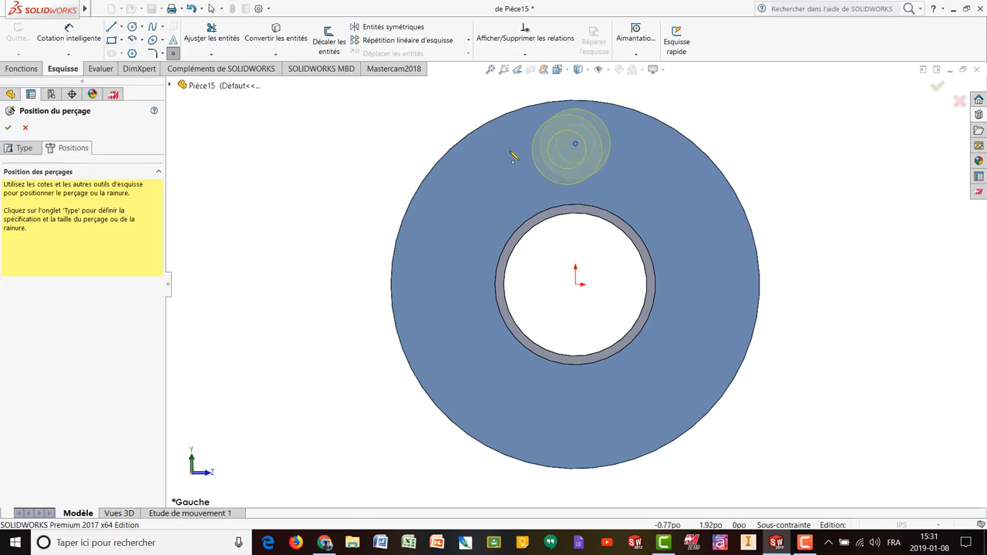
Dimension the vertical distance between the hole's centre point and the origin.
left_click(69, 35)
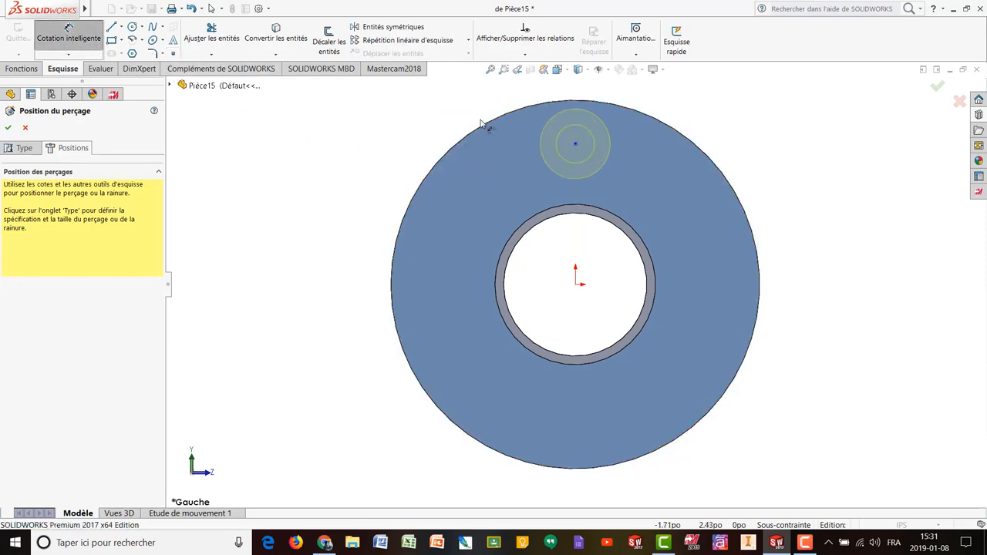
left_click(575, 146)
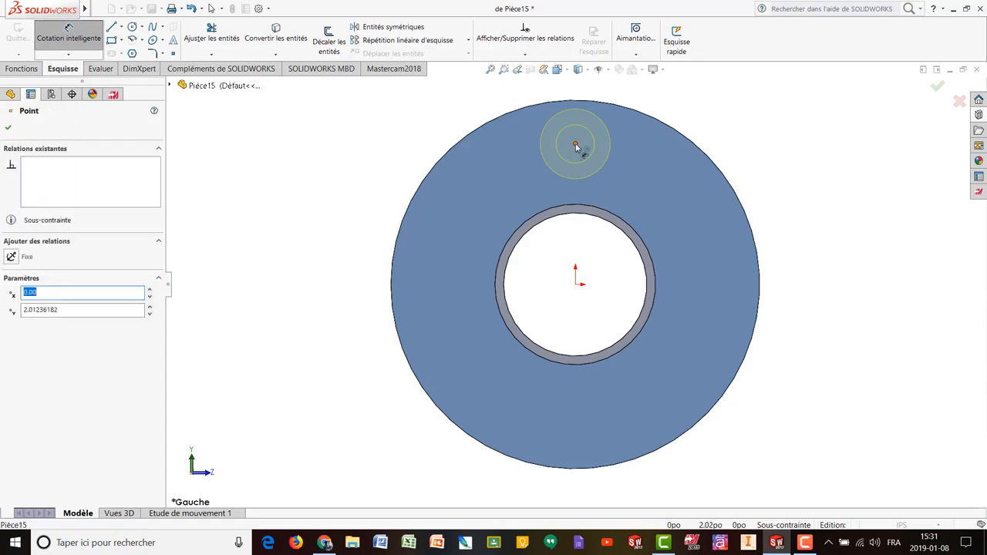
left_click(575, 285)
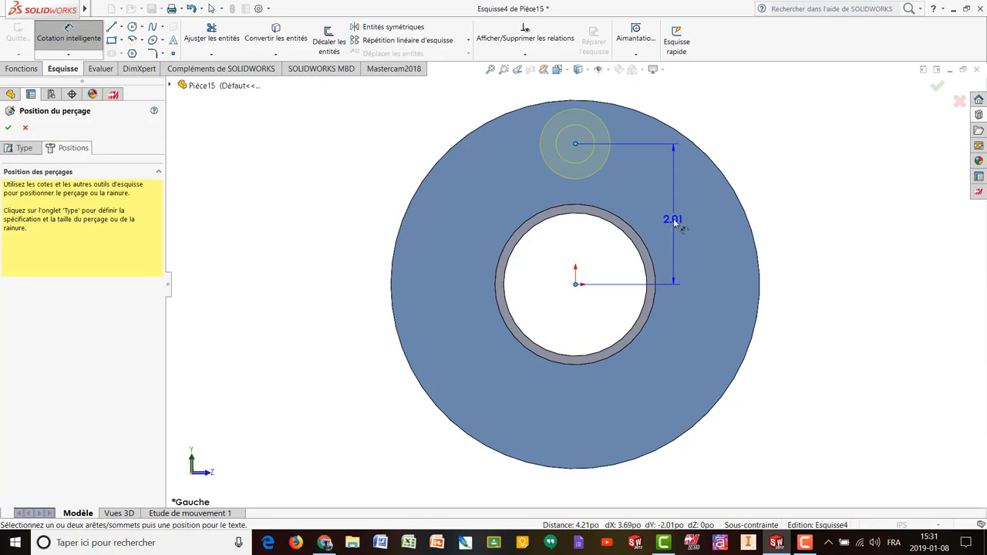
left_click(674, 221)
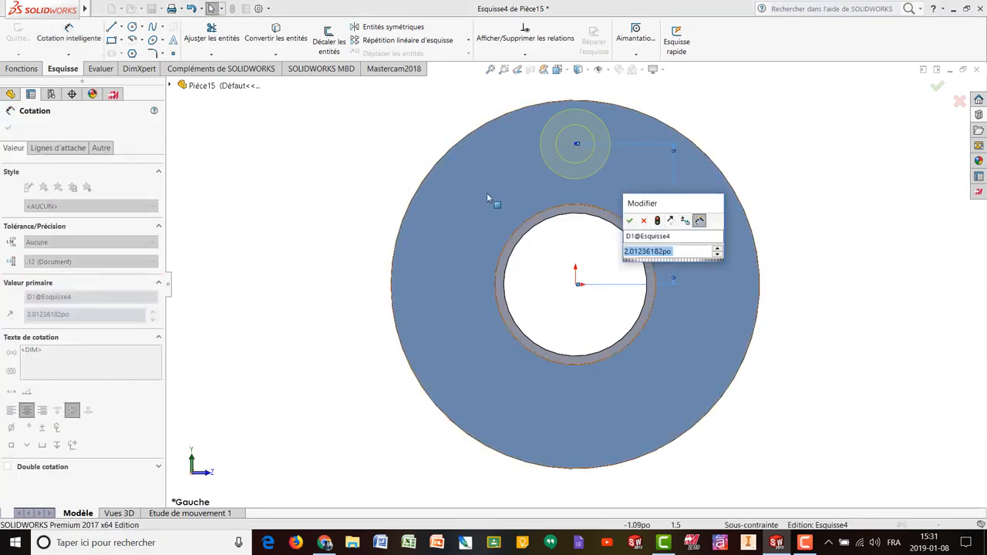
Check the bolt-circle diameter on the drawing in Chrome, return to SOLIDWORKS, set the hole's distance to 3.75/2 in and finish the hole.
left_click(324, 542)
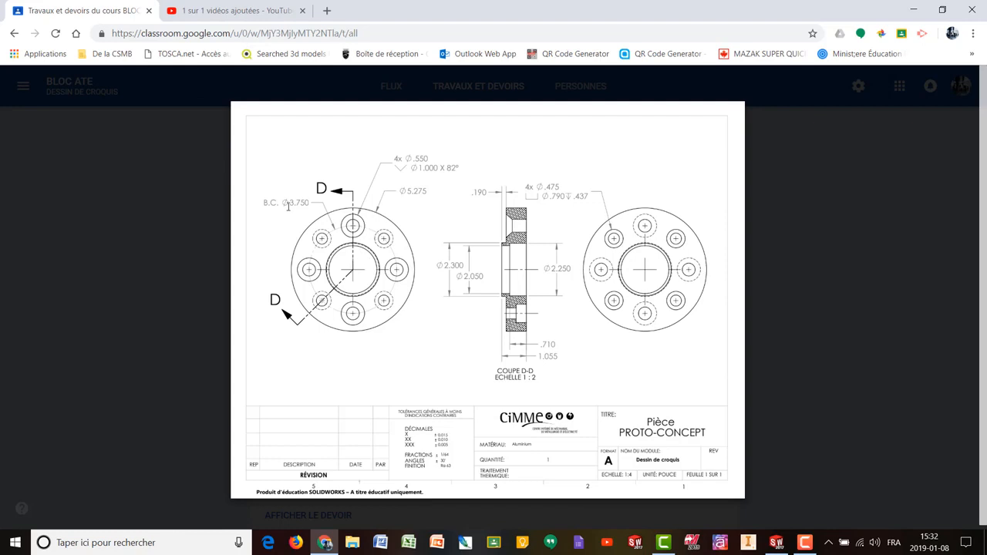
left_click(775, 542)
left_click_drag(685, 253, 612, 251)
type("3.75")
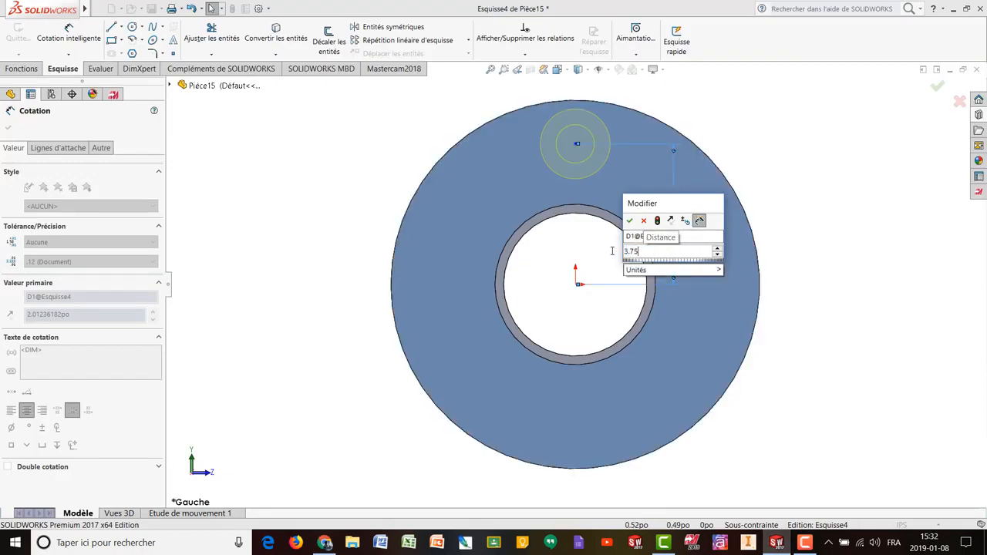
type("/")
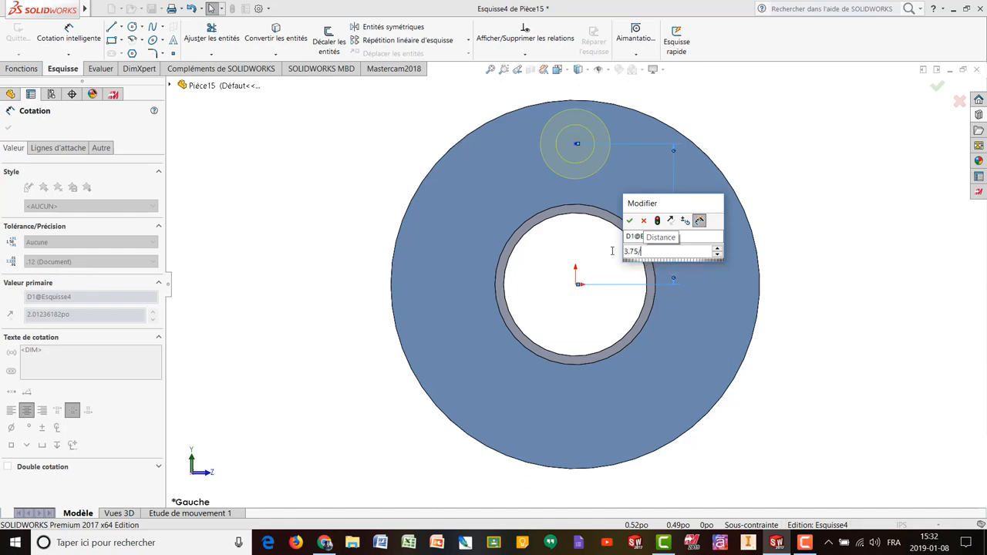
type("2")
key("Return")
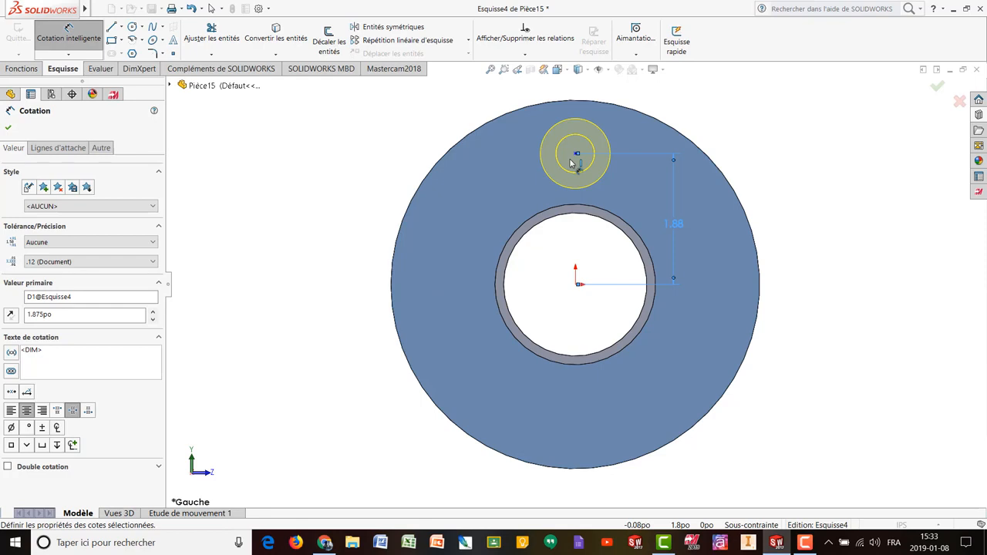
left_click(937, 86)
left_click(937, 87)
Start a circular pattern with the countersunk hole as the feature to repeat.
mouse_move(839, 182)
middle_mouse_down()
mouse_move(639, 194)
mouse_move(828, 180)
middle_mouse_up()
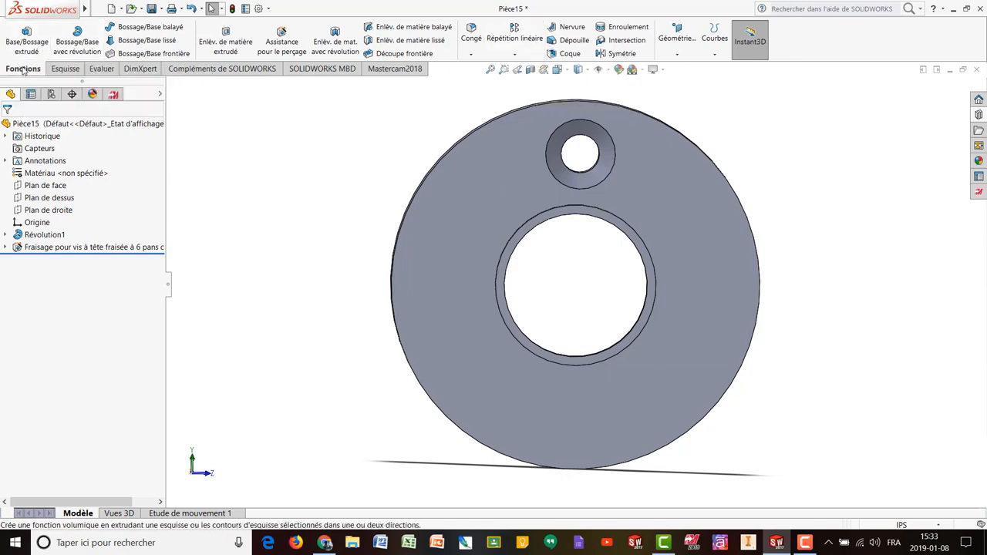
left_click(515, 55)
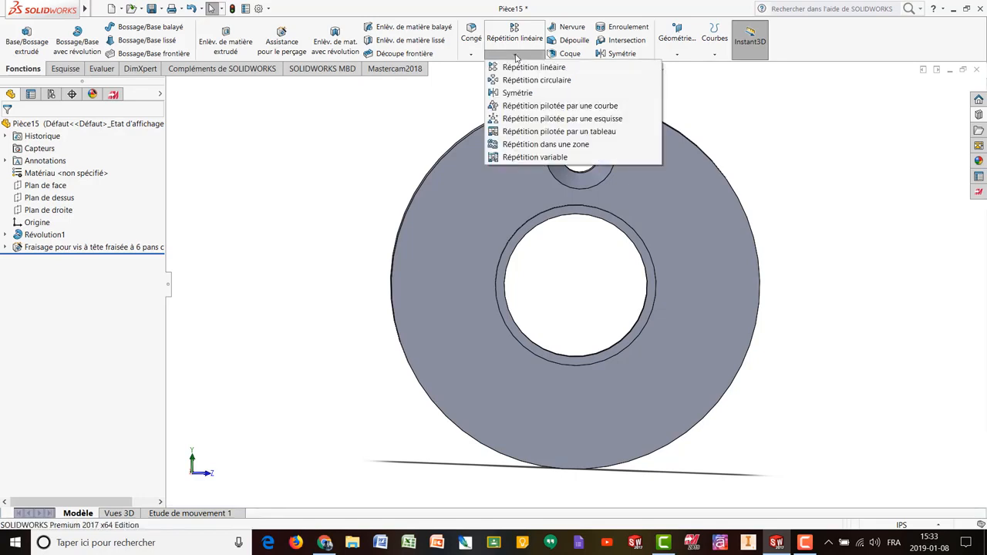
left_click(558, 81)
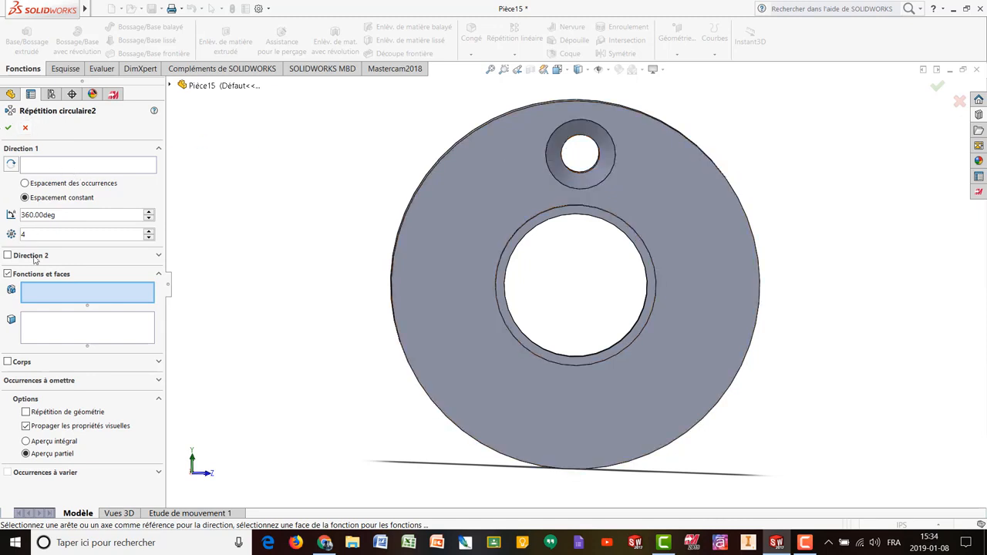
left_click(556, 145)
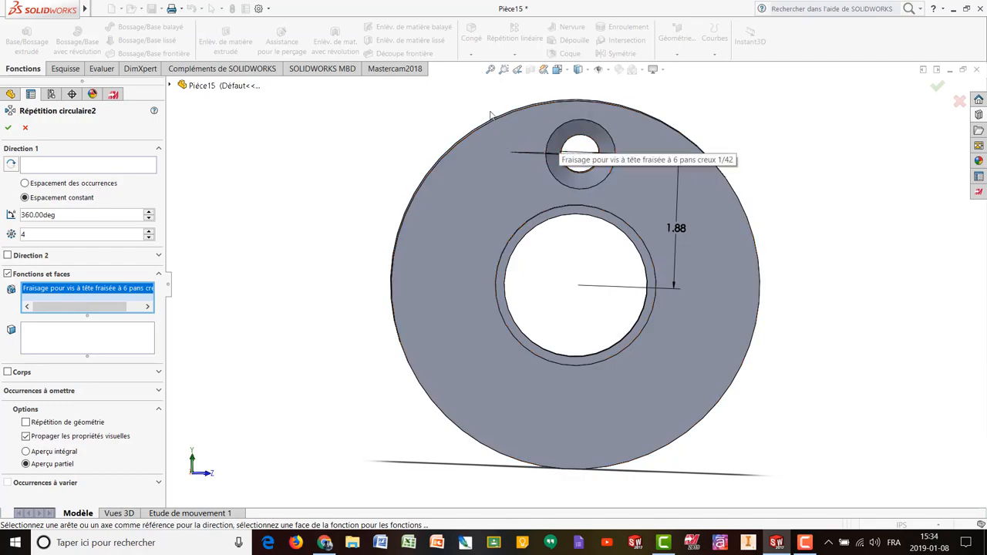
middle_click_drag(491, 114, 468, 92)
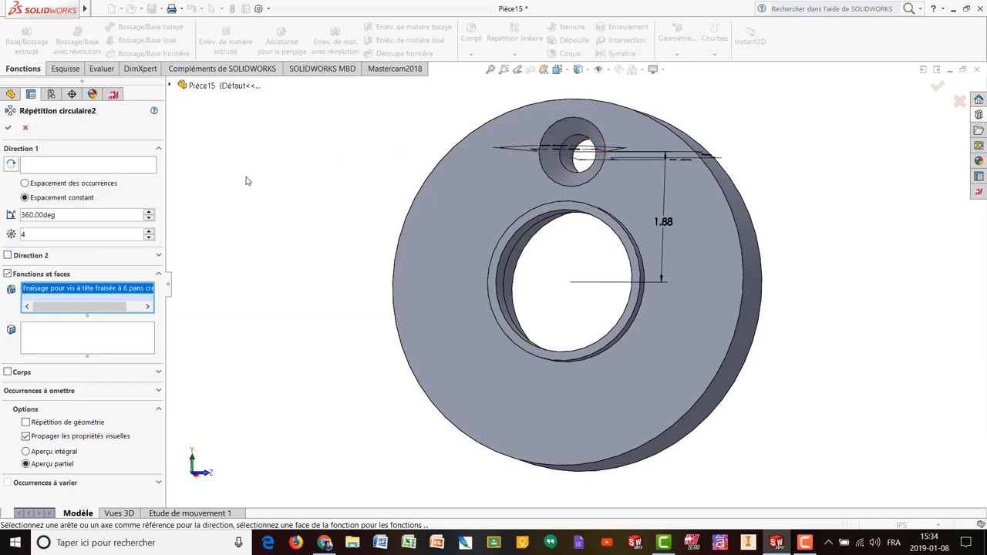
left_click_drag(168, 288, 217, 289)
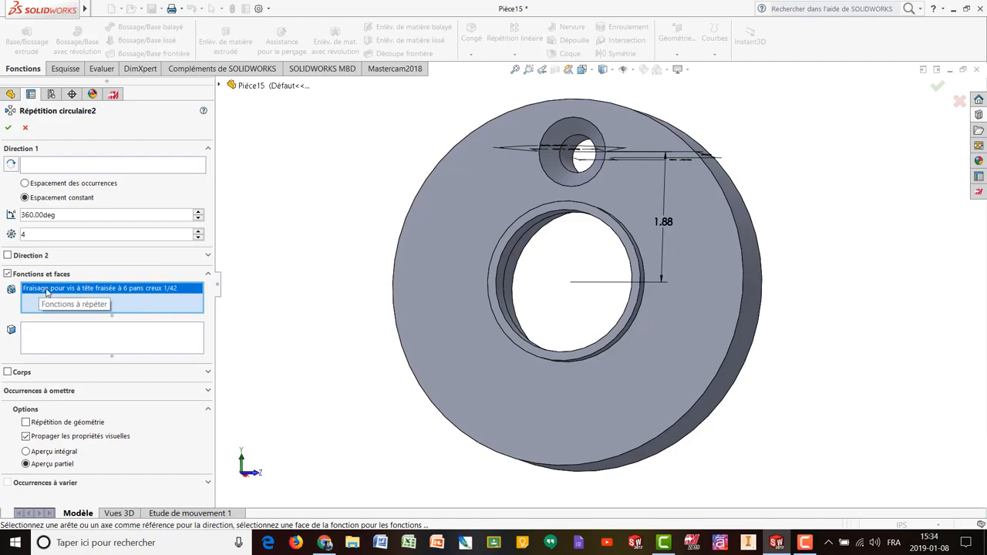
Use the central bore's circular edge as the pattern direction, with four equally spaced instances over 360 degrees.
left_click(44, 169)
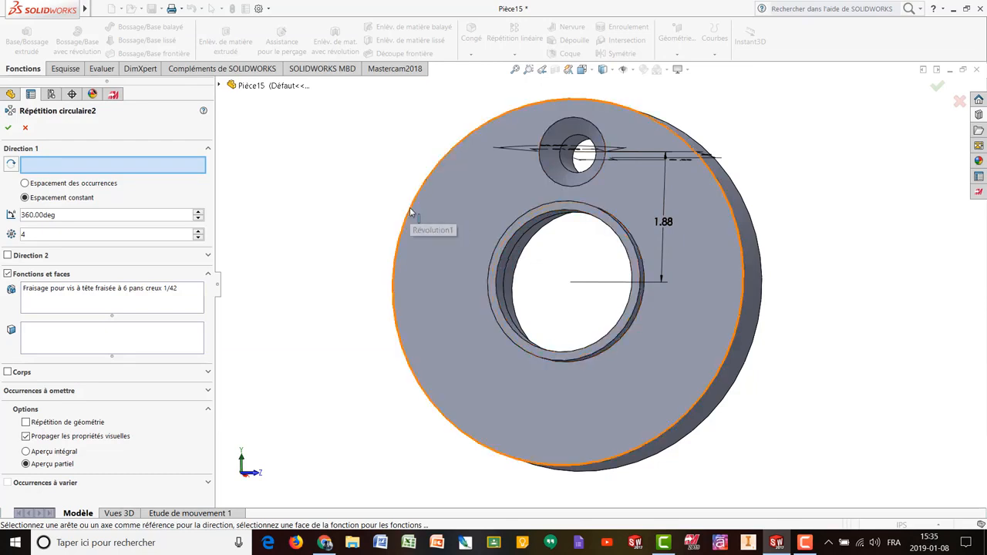
left_click(509, 241)
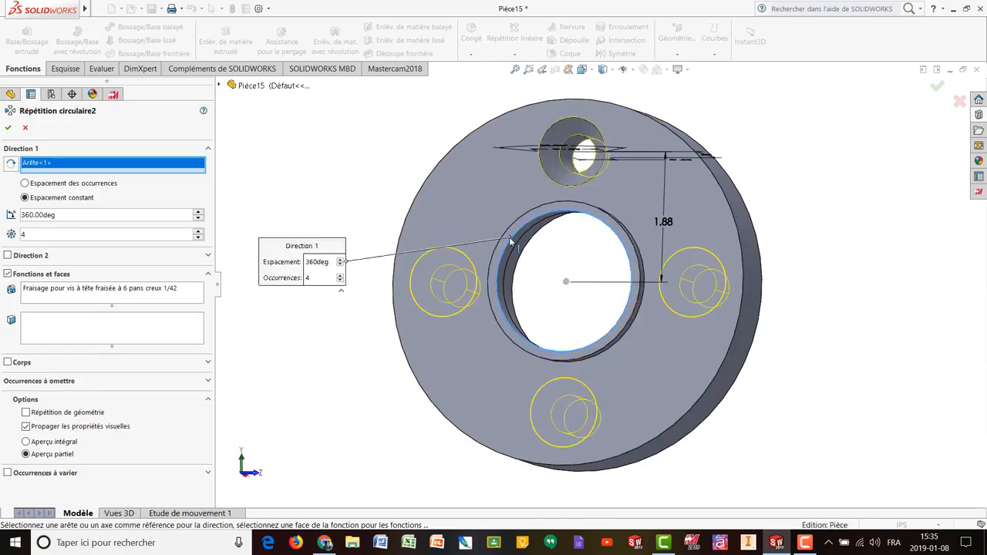
middle_click_drag(377, 160, 405, 128)
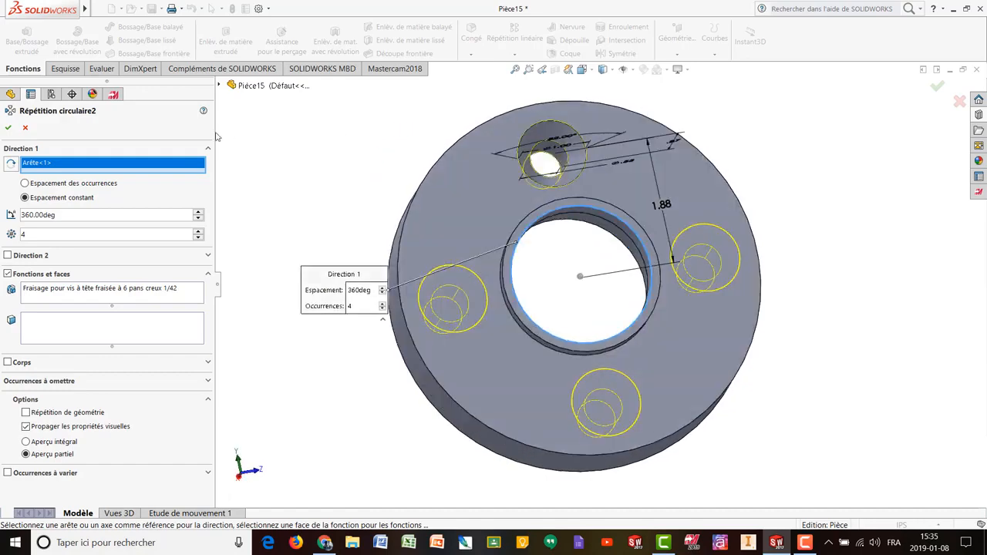
left_click(41, 187)
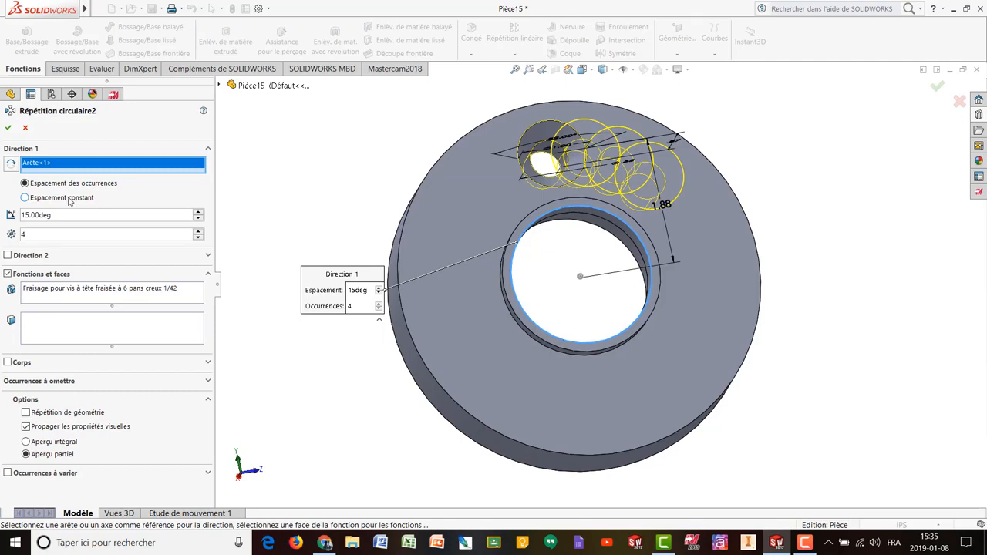
left_click(69, 202)
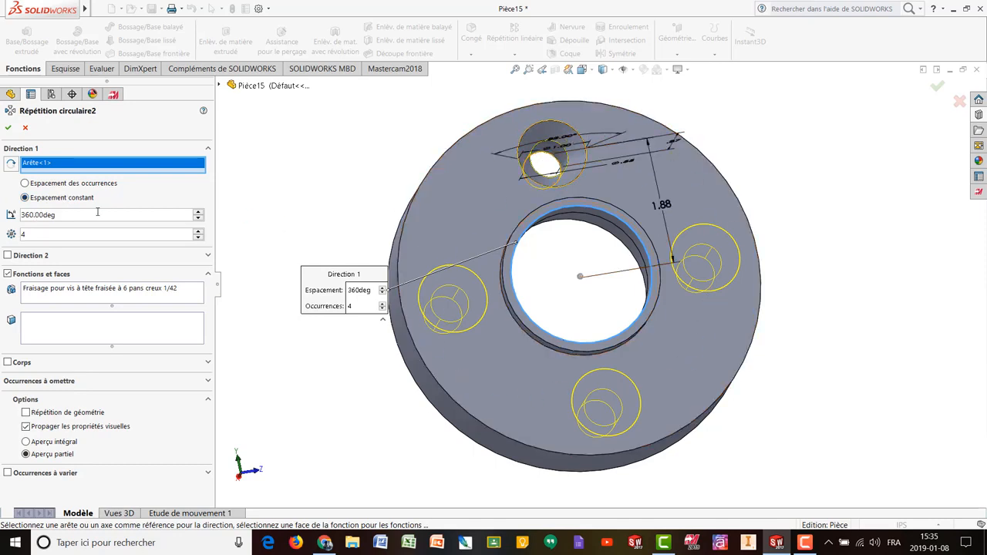
Try two, three and six instances in the circular pattern and restore the count to four.
left_click(199, 238)
left_click(198, 238)
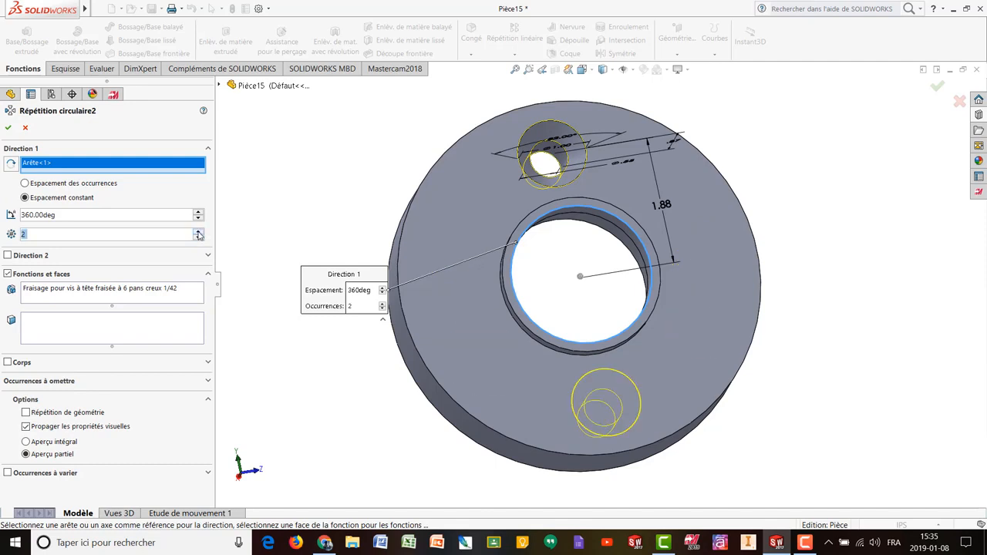
left_click(198, 232)
left_click(198, 232)
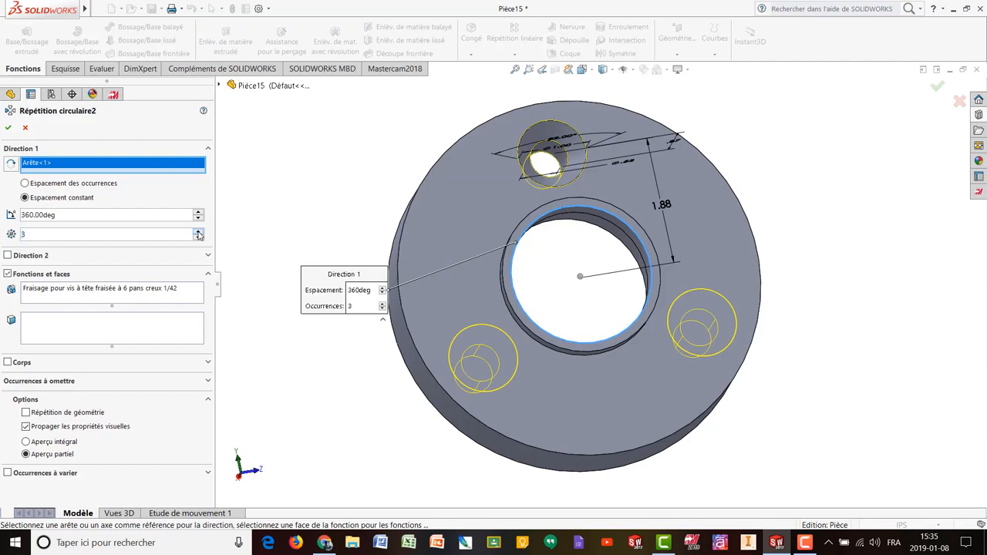
left_click(198, 232)
left_click(199, 232)
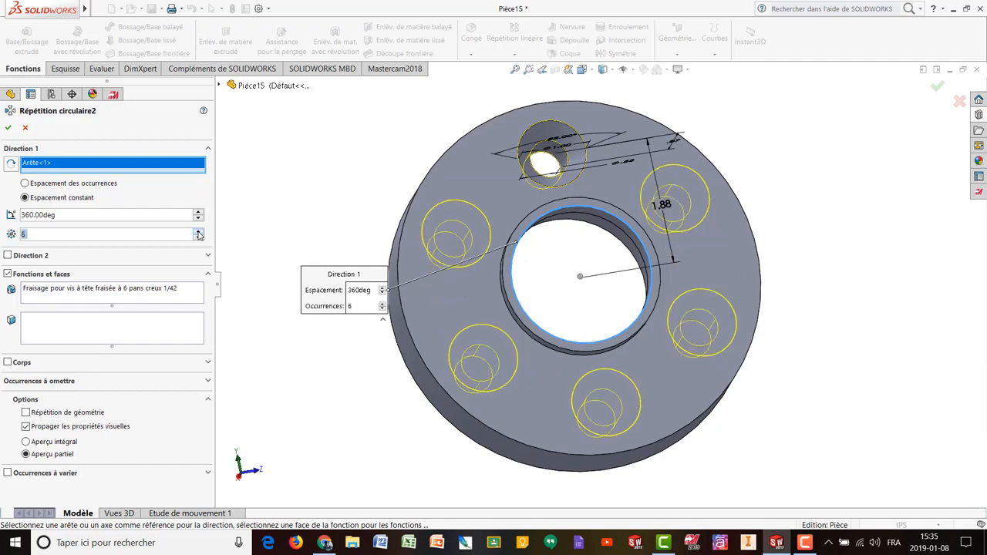
left_click(198, 238)
left_click(199, 238)
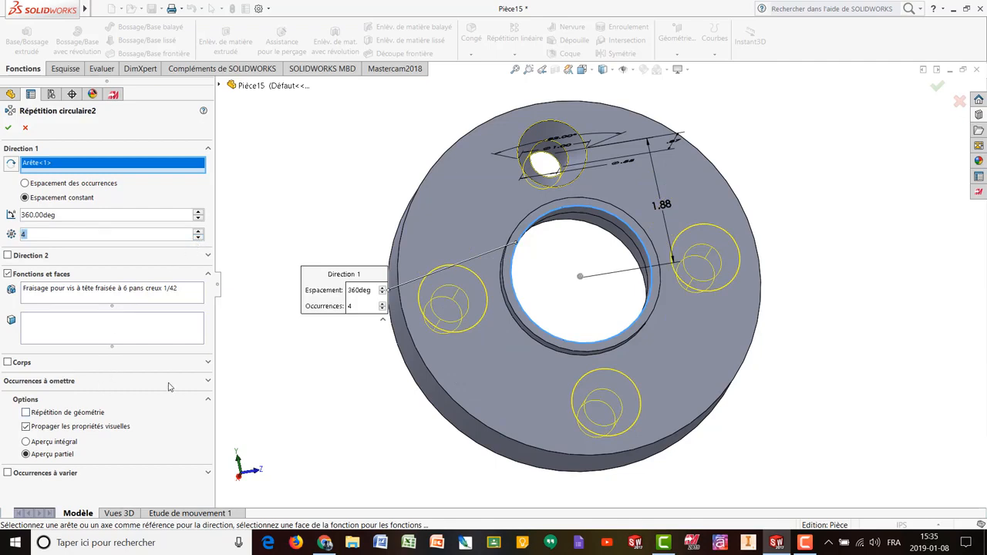
Finish the circular pattern of countersunk holes and switch to the part drawing in Chrome to check the remaining holes.
left_click(8, 128)
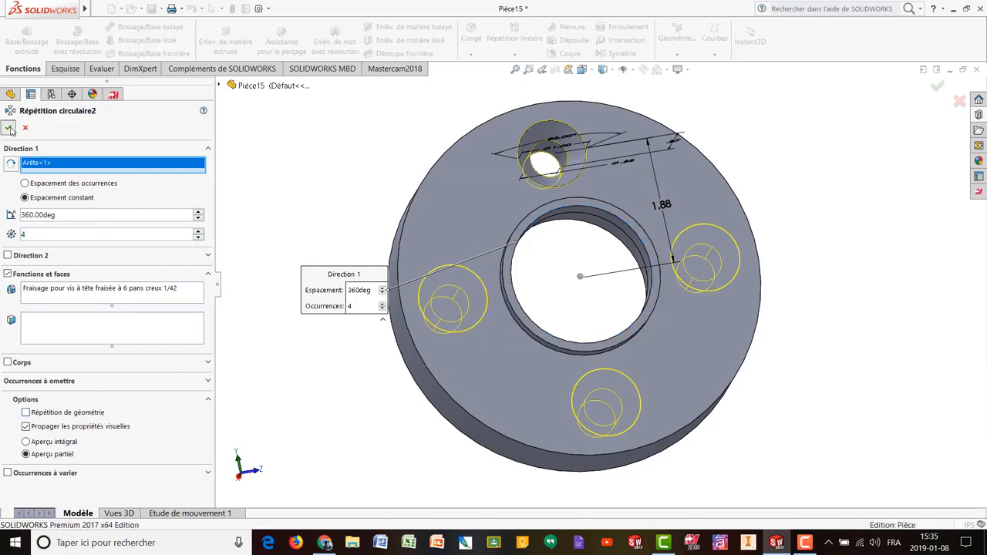
middle_click_drag(333, 189, 363, 225)
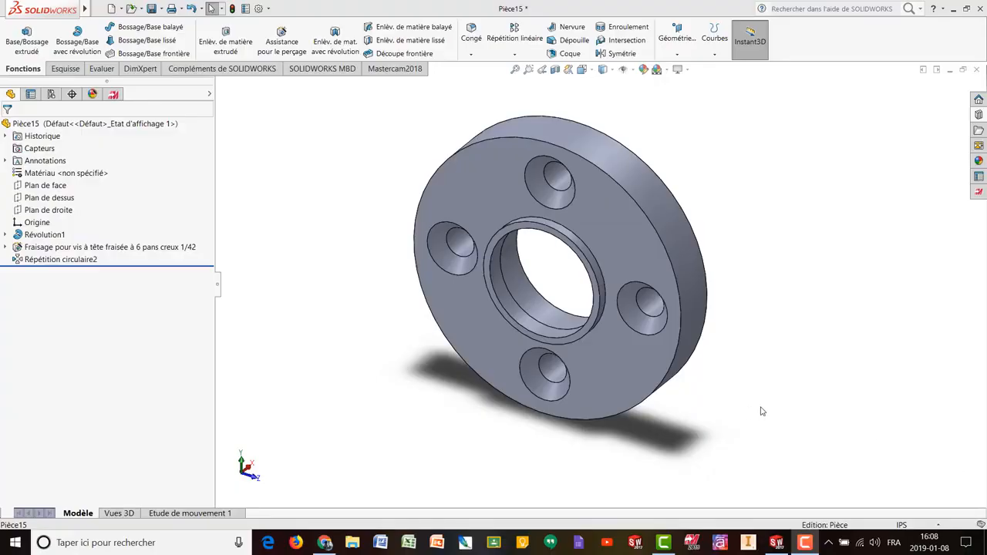
left_click(323, 543)
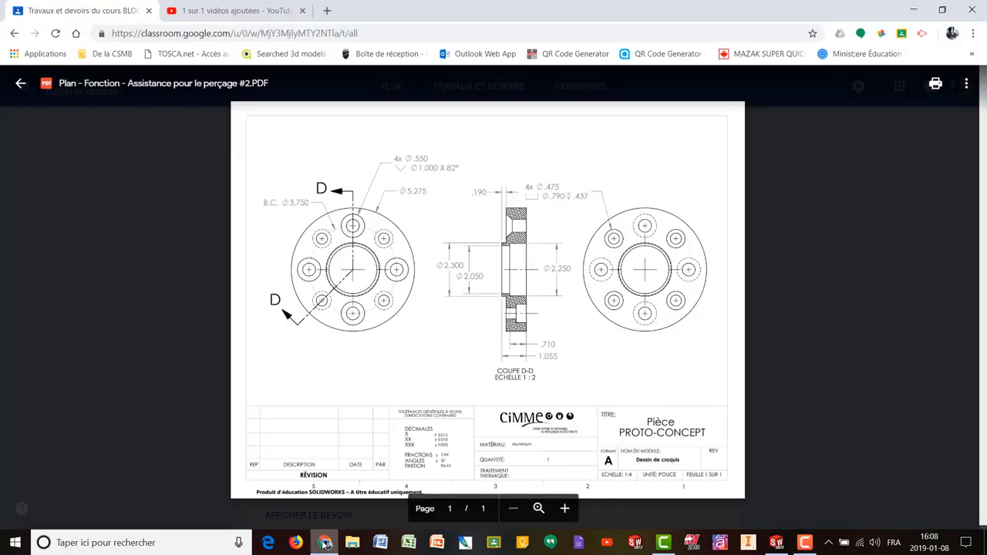
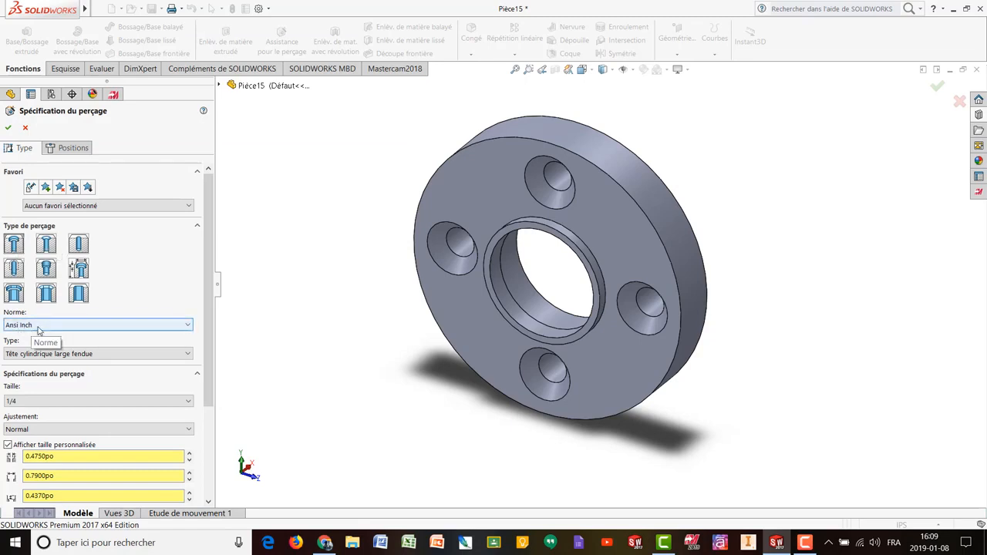
Review the counterbore's custom hole diameter, counterbore diameter and depth, along with its end condition and options.
left_click_drag(206, 295, 207, 361)
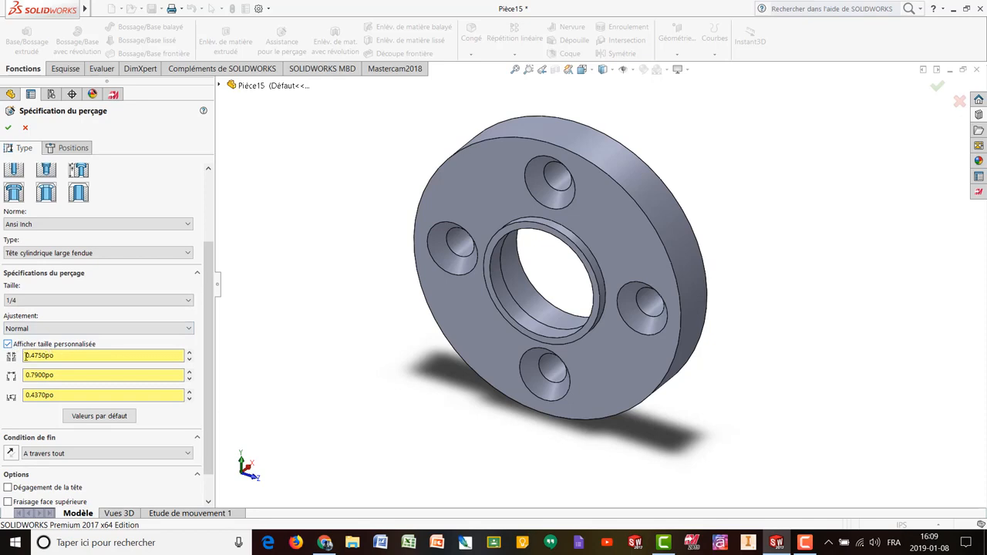
left_click_drag(67, 356, 23, 395)
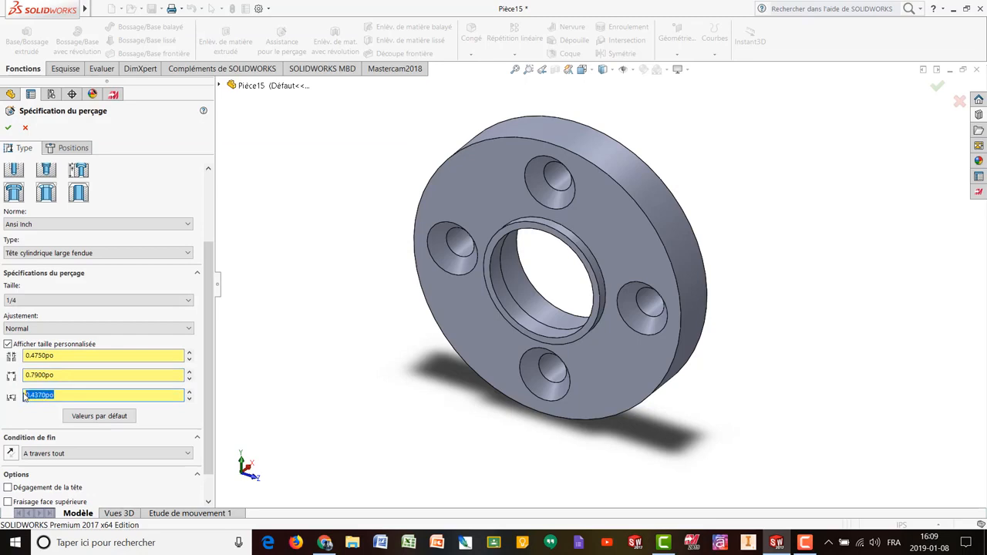
left_click(67, 356)
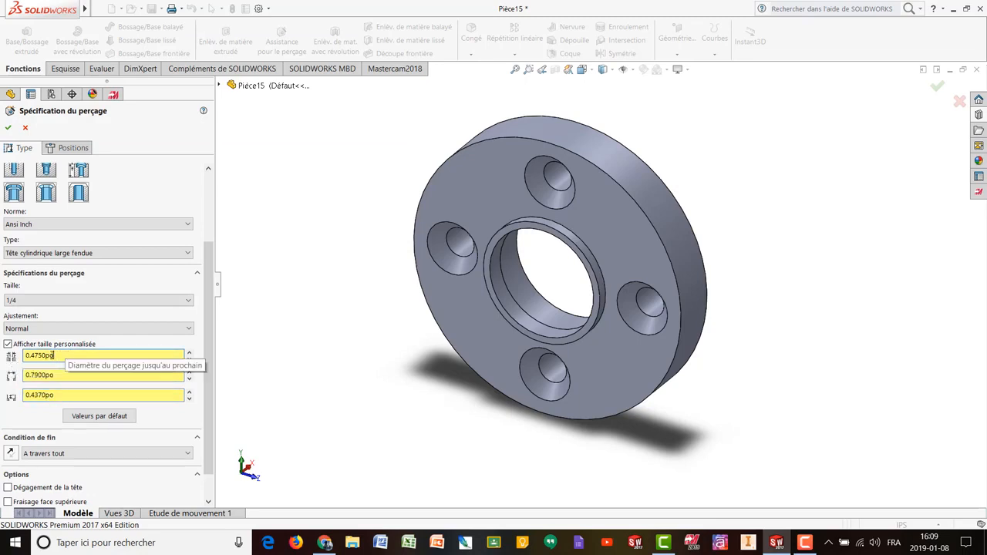
left_click_drag(53, 355, 26, 356)
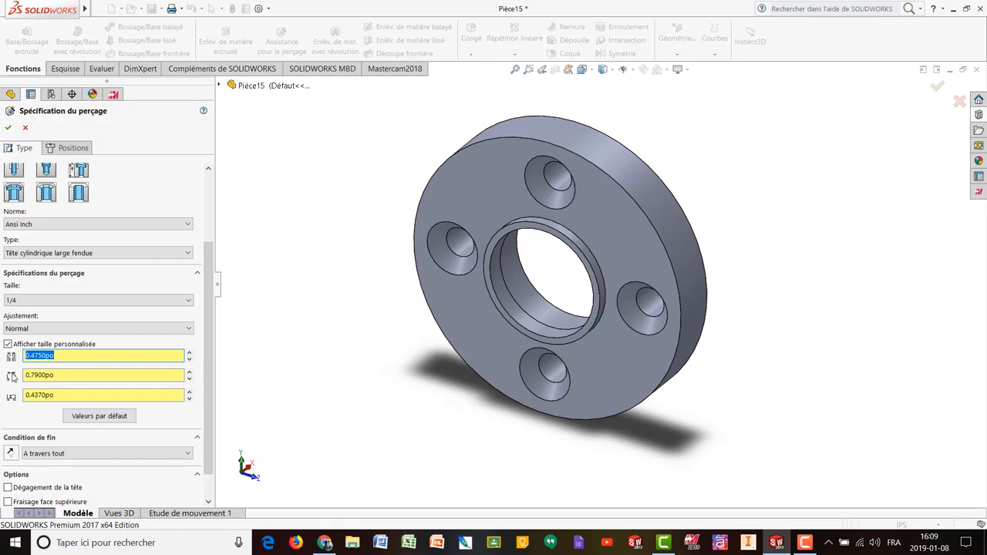
left_click(55, 375)
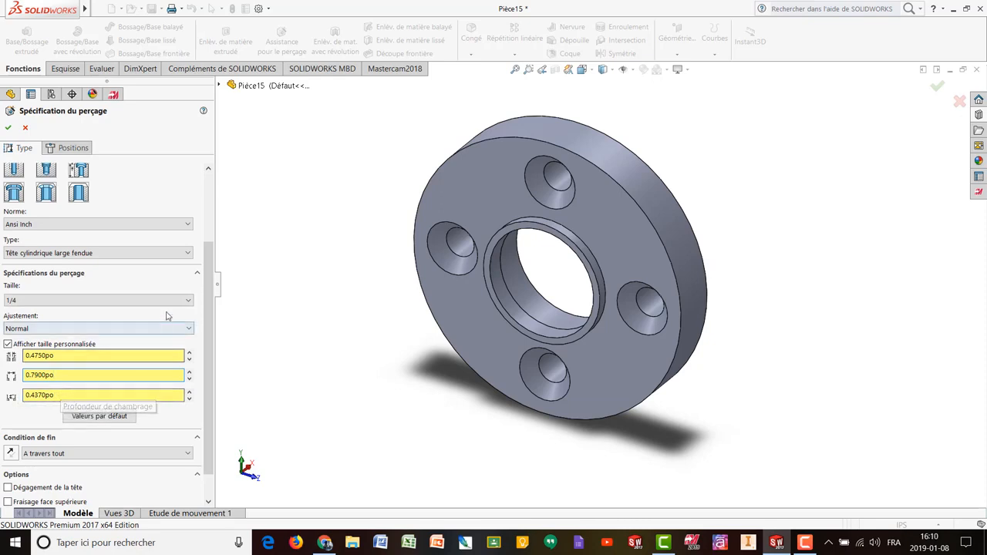
scroll(164, 380, "down", 2)
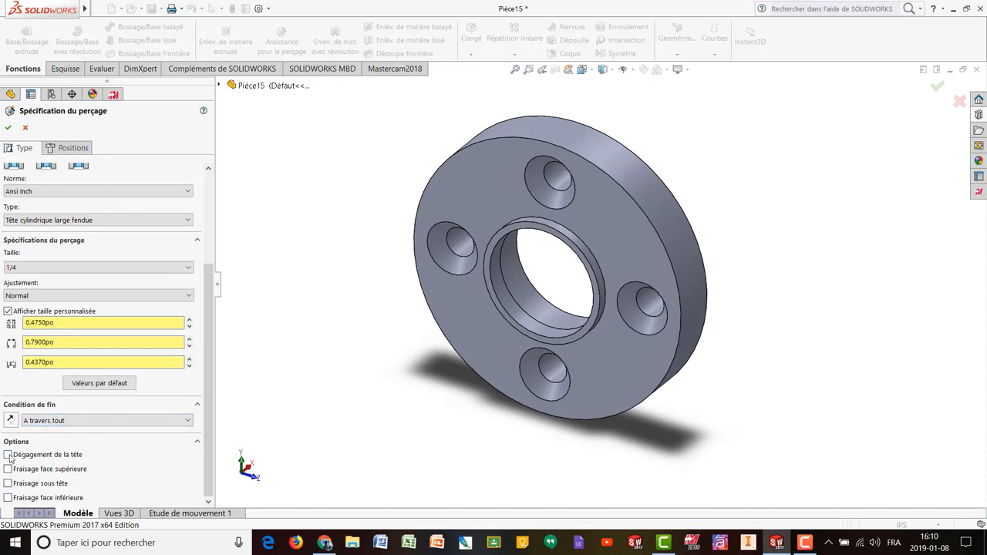
Pick the disc's flat face opposite the countersinks as the placement face for the counterbored hole.
left_click(72, 148)
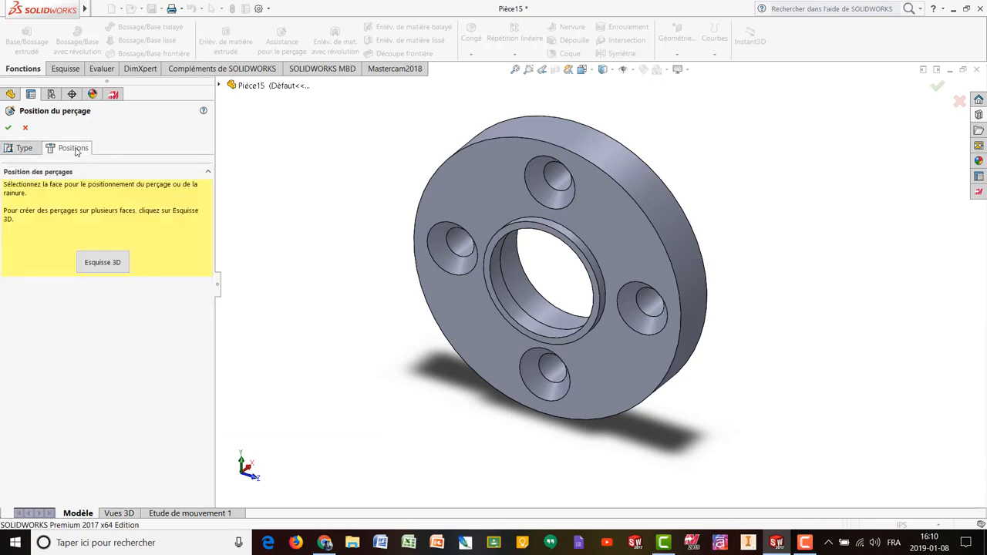
scroll(266, 150, "down", 1)
middle_click_drag(532, 224, 552, 169)
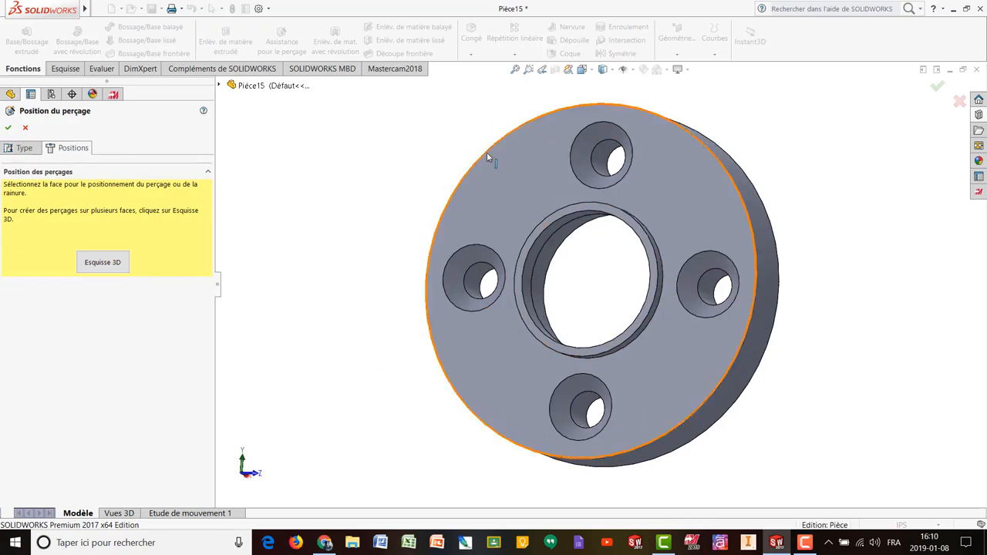
mouse_move(721, 125)
middle_mouse_down()
mouse_move(549, 118)
mouse_move(554, 161)
middle_mouse_up()
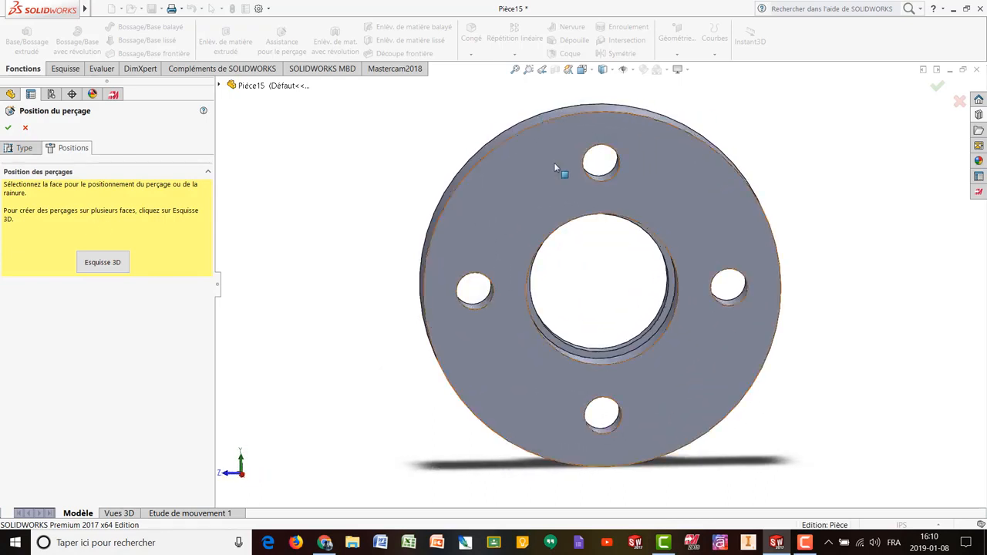
left_click(551, 162)
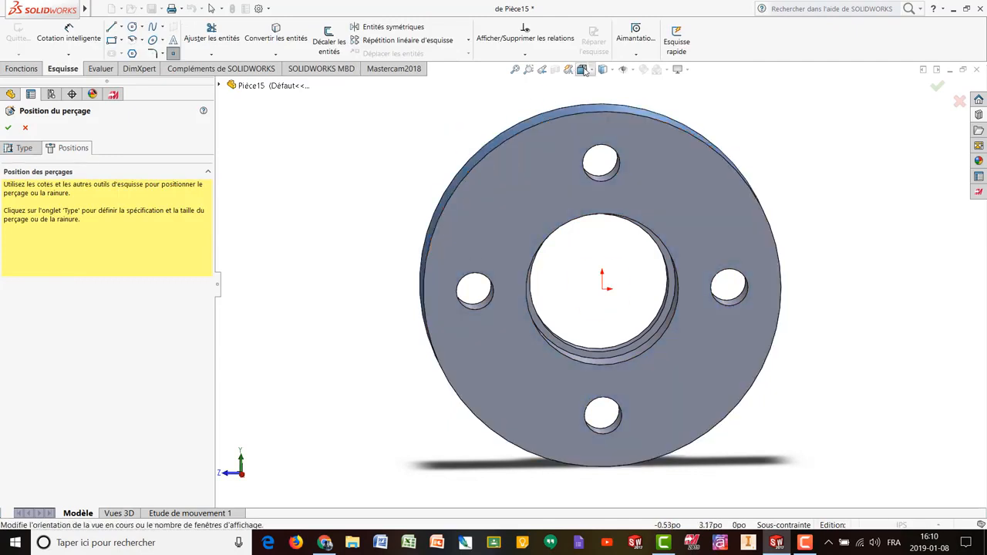
Place one counterbored hole between the upper and right-hand holes, about 1.28 in right of and 1.37 in above the origin.
left_click(583, 70)
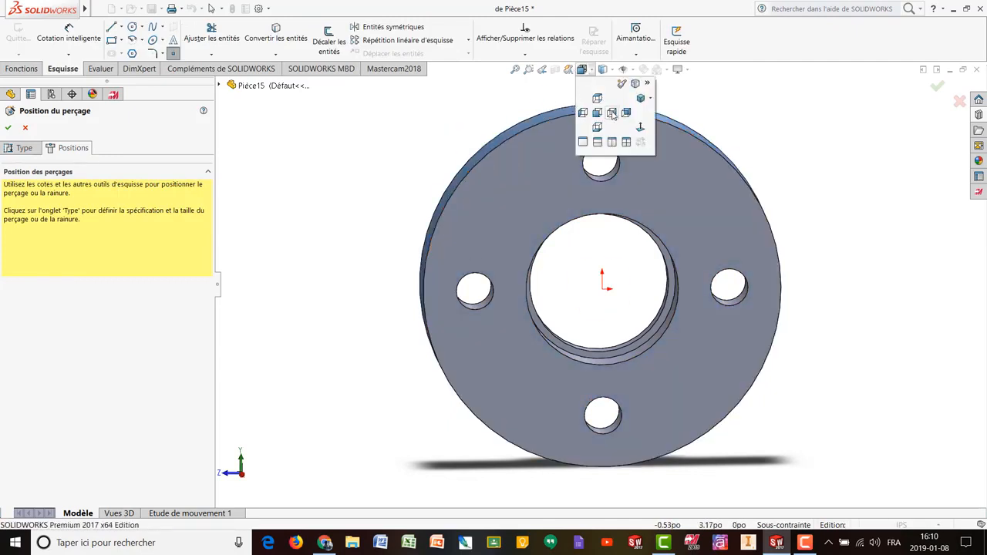
left_click(611, 112)
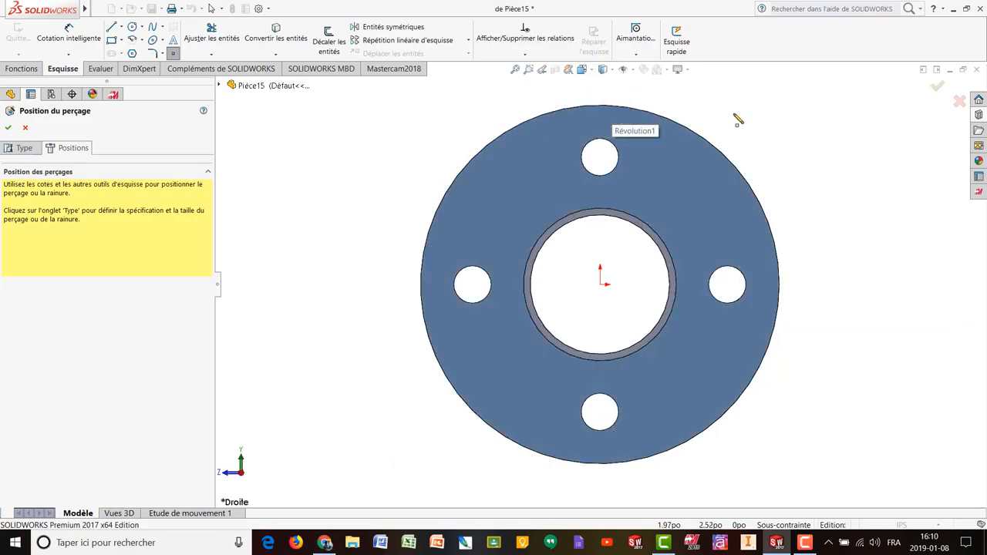
left_click(698, 171)
left_click(663, 180)
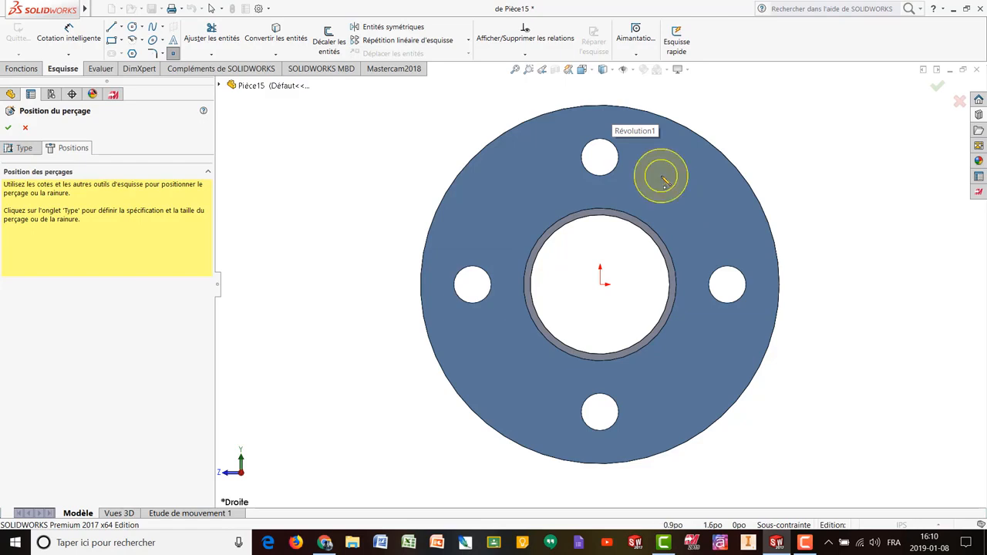
left_click(704, 219)
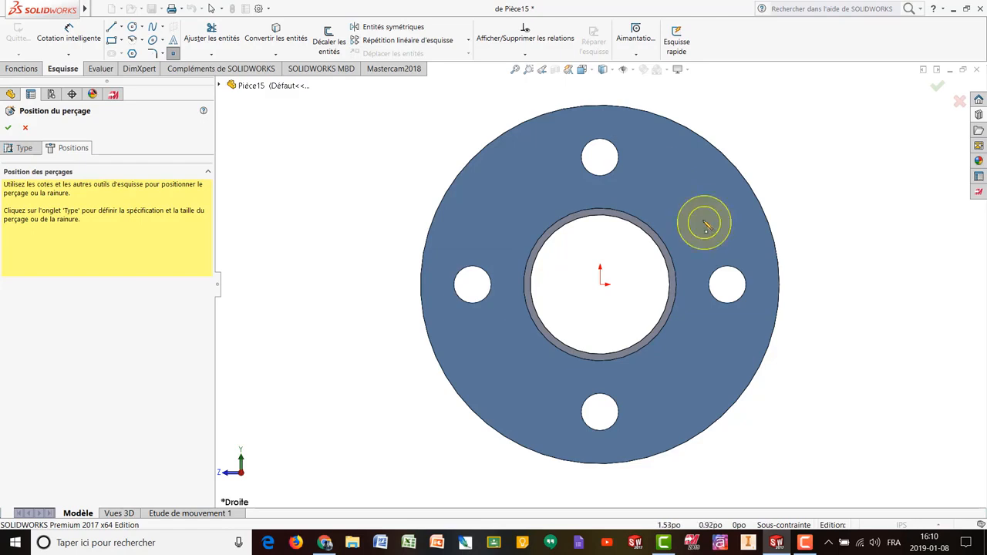
left_click(657, 175)
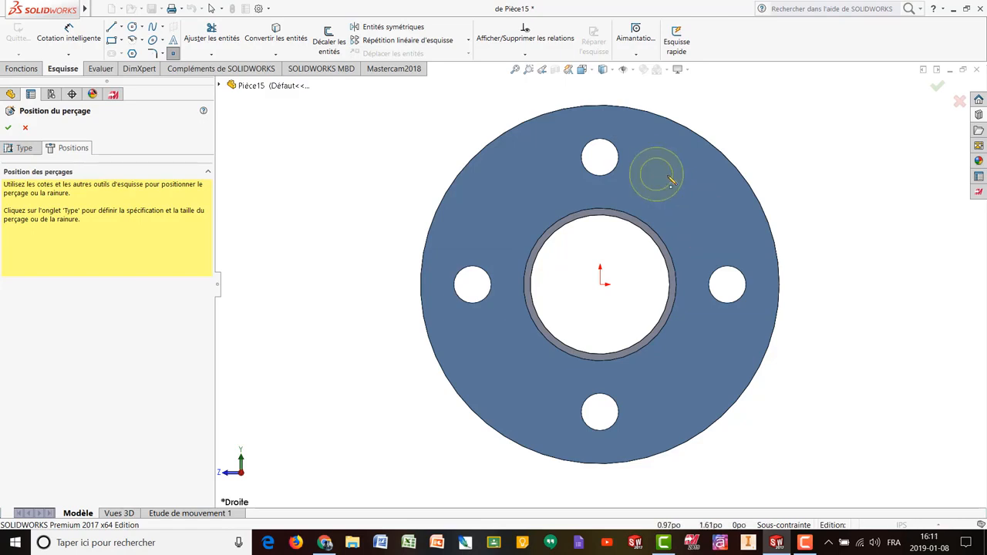
left_click(693, 203)
left_click(699, 217)
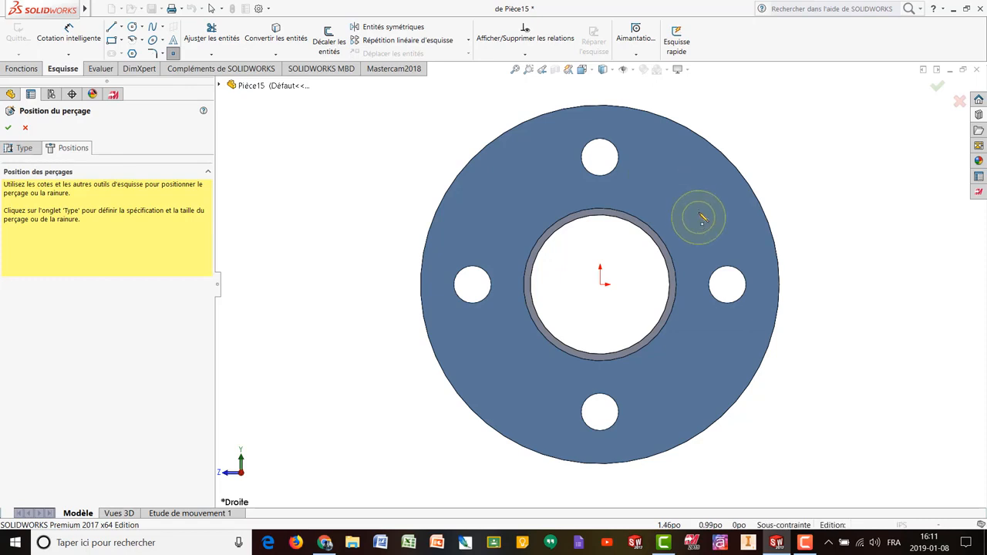
left_click(667, 177)
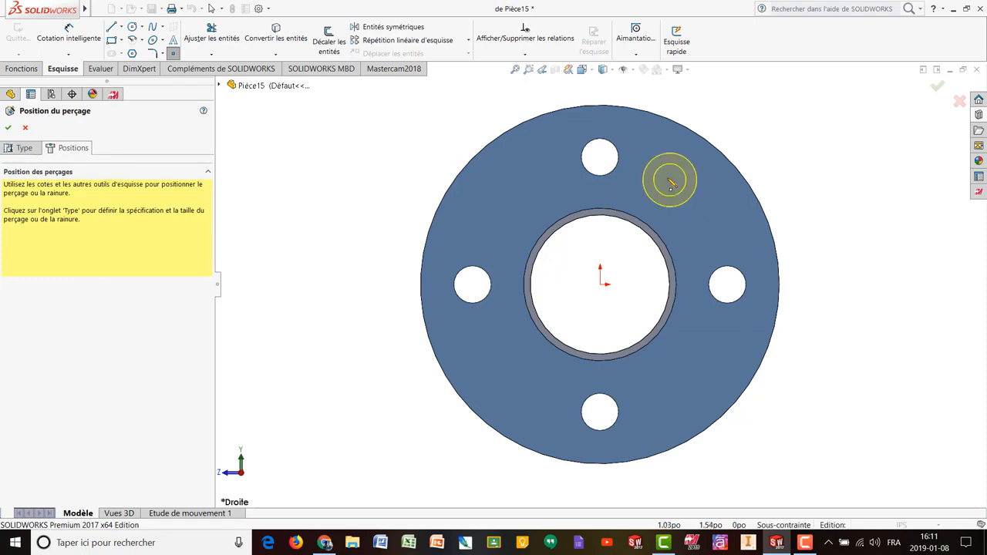
left_click(707, 218)
left_click(679, 190)
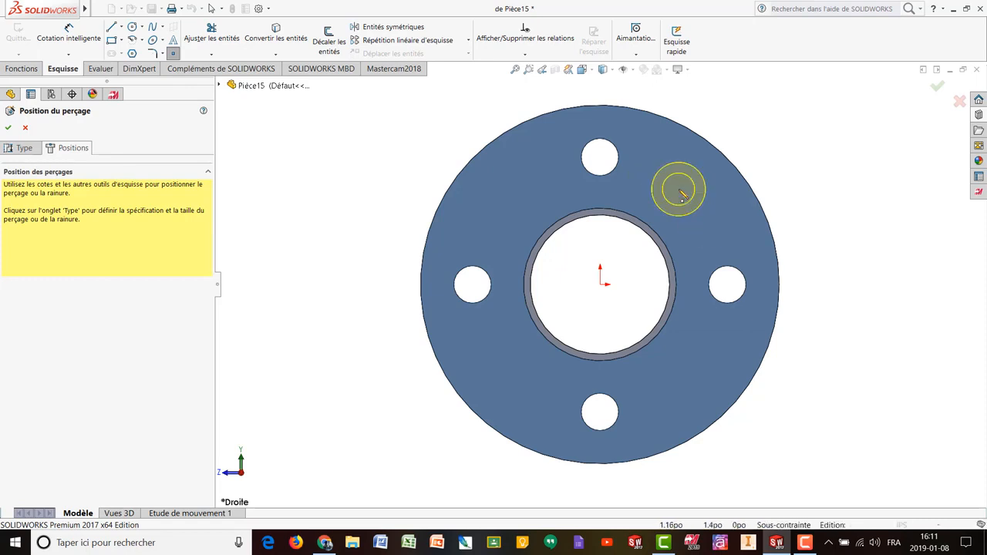
left_click(690, 197)
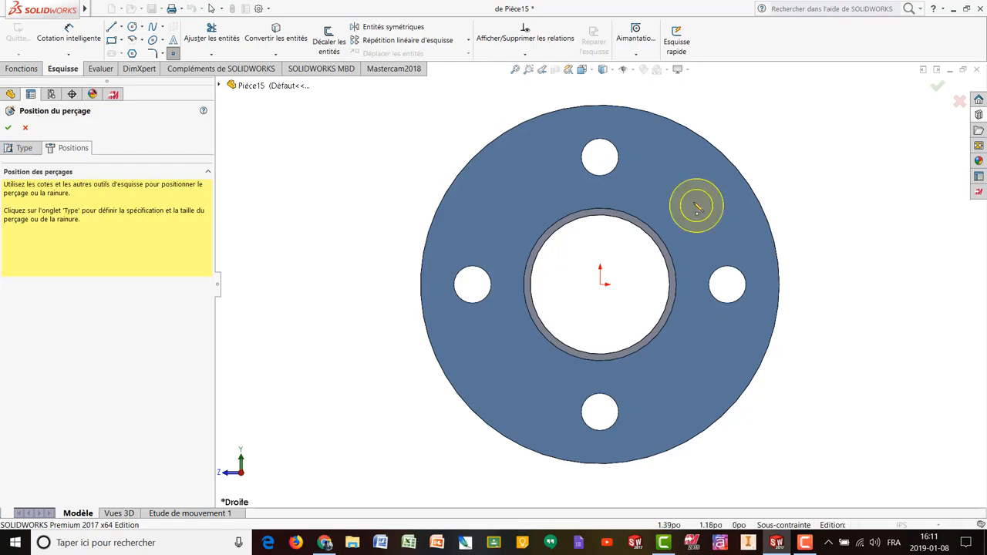
left_click(686, 191)
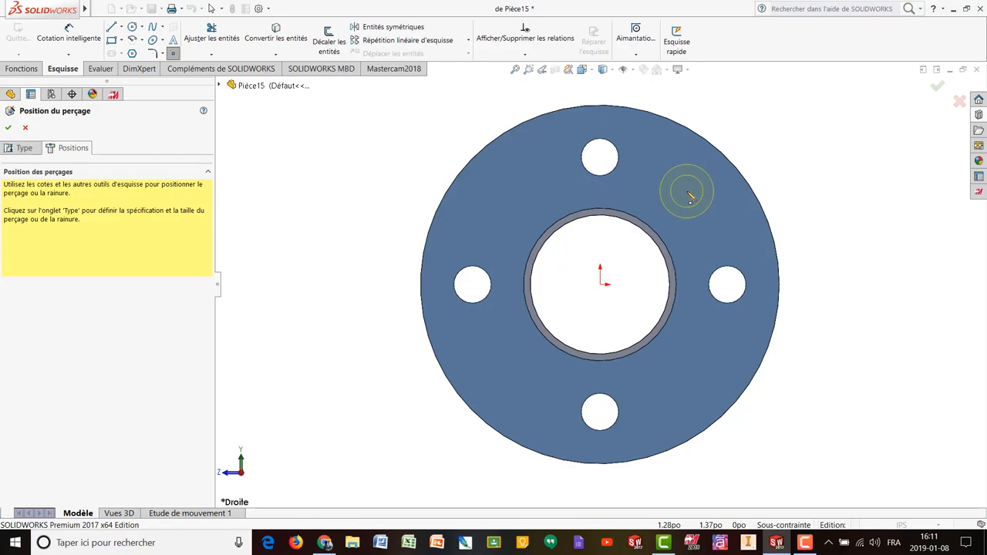
left_click(693, 193)
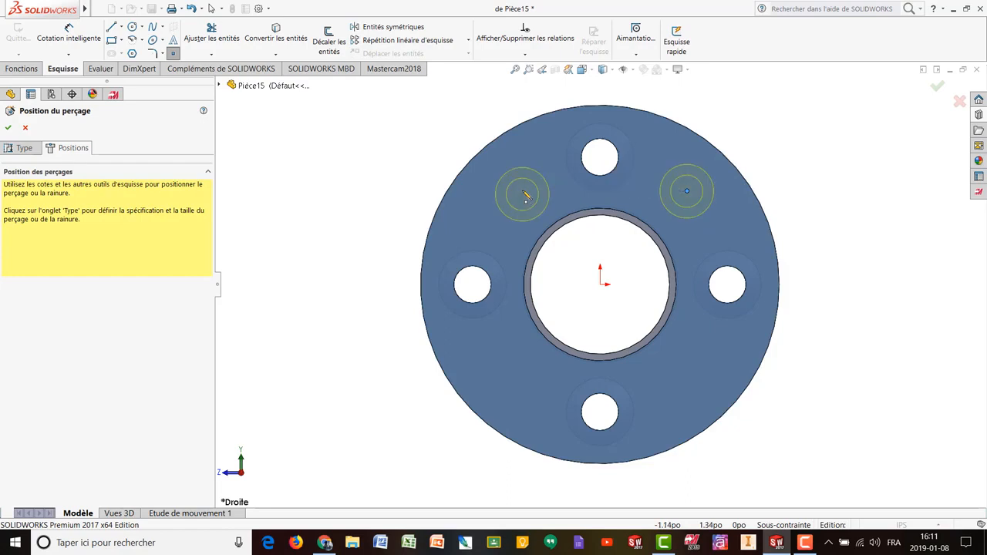
key("Escape")
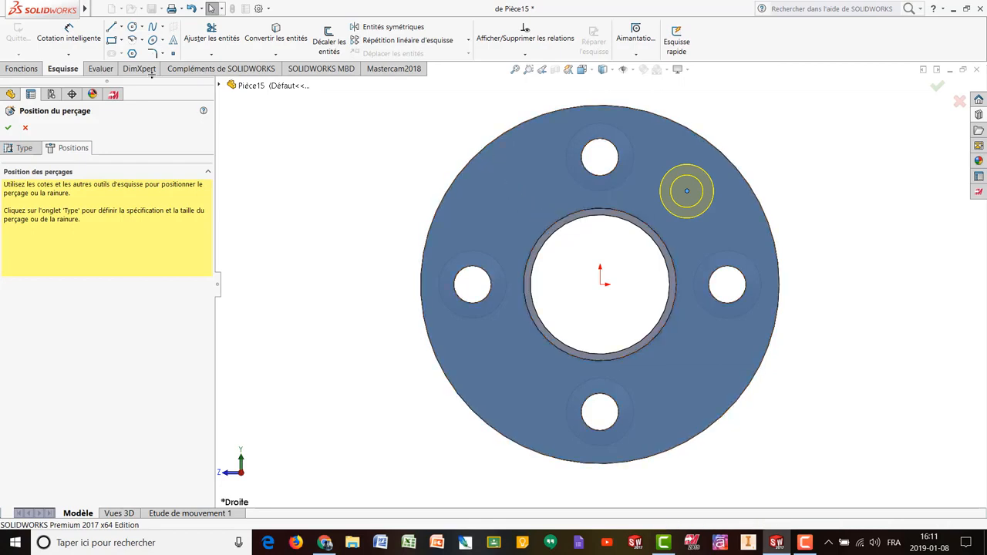
Draw a horizontal construction line about 3.4 in long from the origin through the right-hand hole, past the disc's edge.
left_click(121, 28)
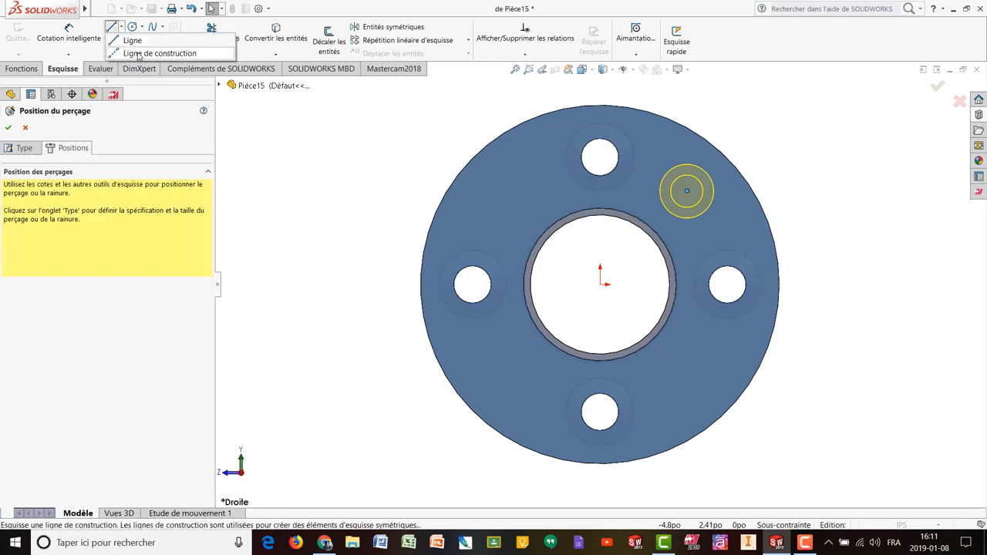
left_click(138, 54)
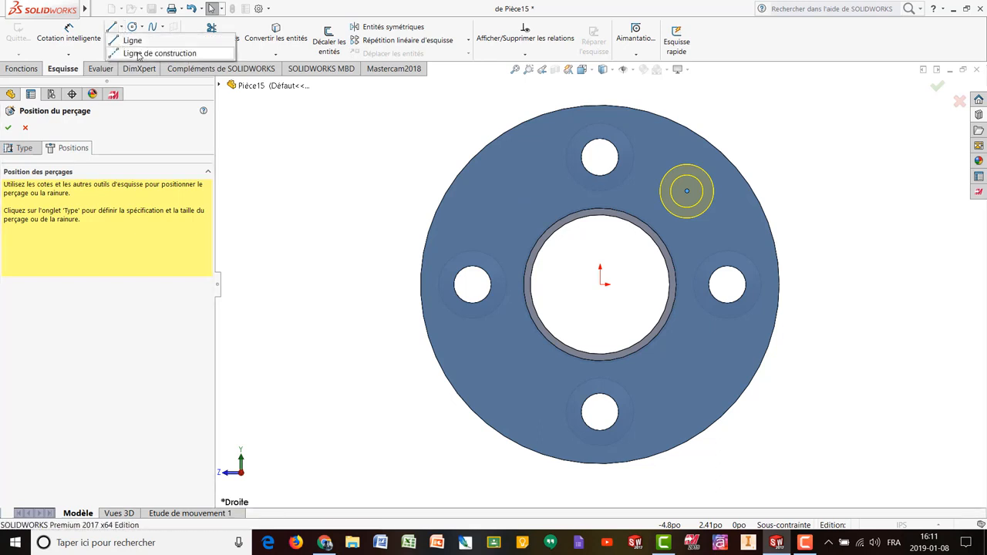
left_click(601, 285)
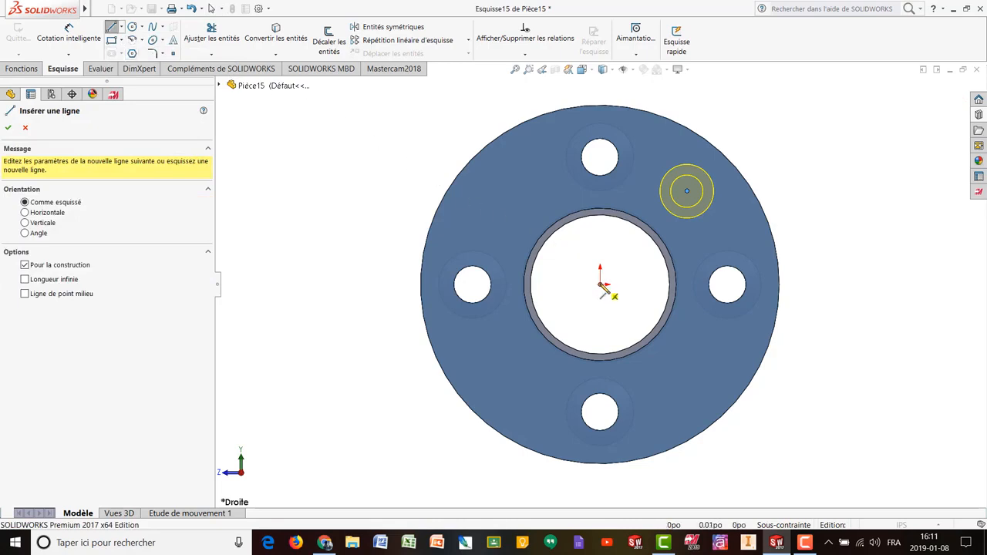
left_click(603, 285)
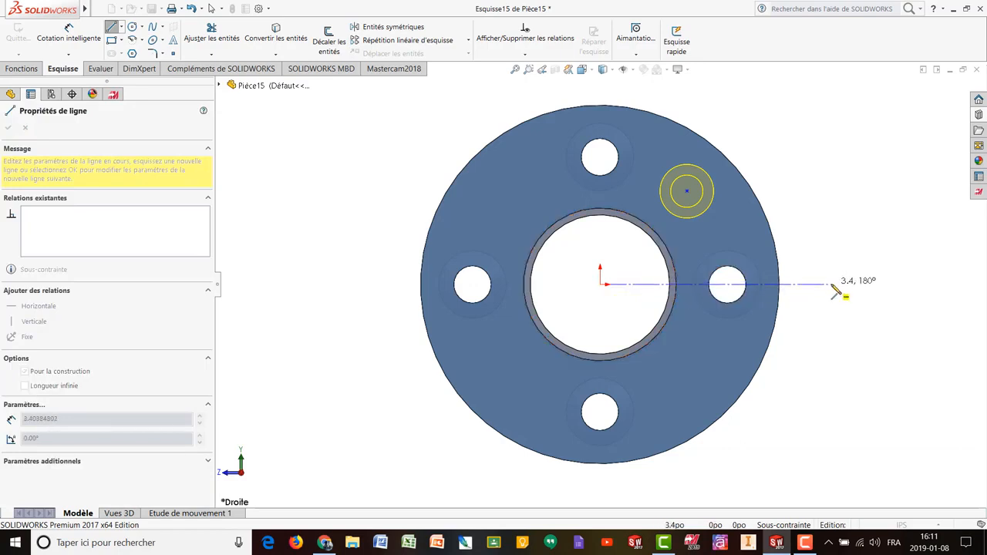
left_click(831, 285)
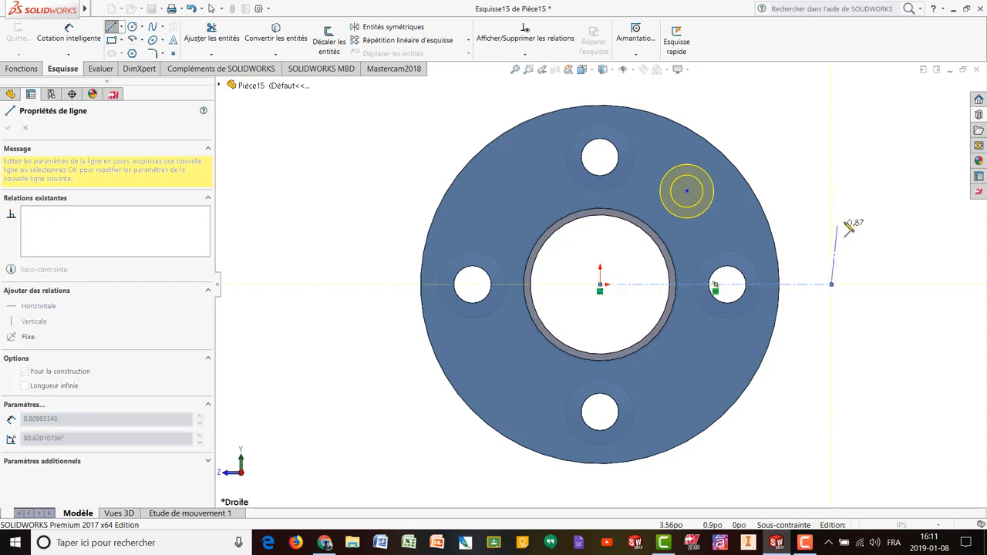
Draw a construction line about 1.88 in long from the origin to the counterbored hole's centre point.
key("Escape")
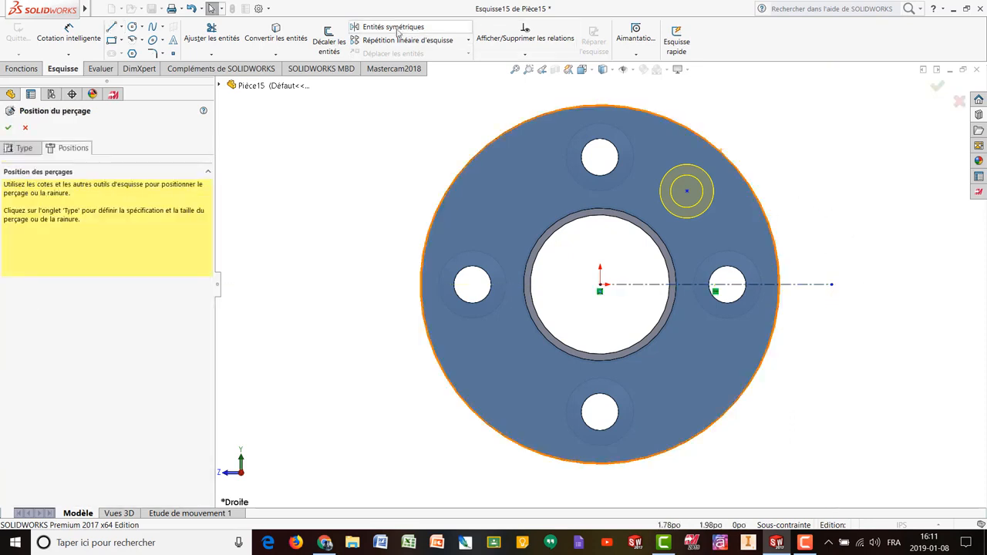
left_click(121, 27)
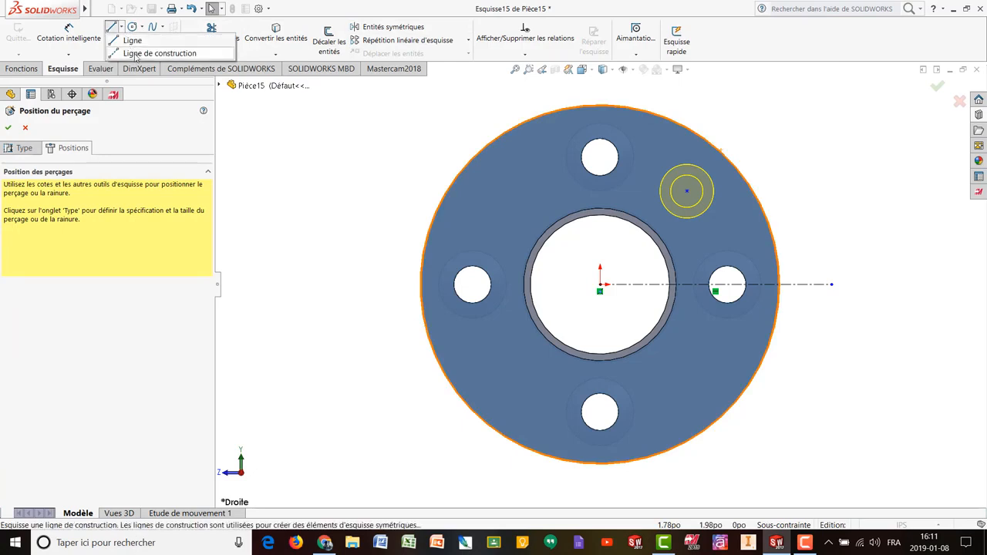
left_click(136, 53)
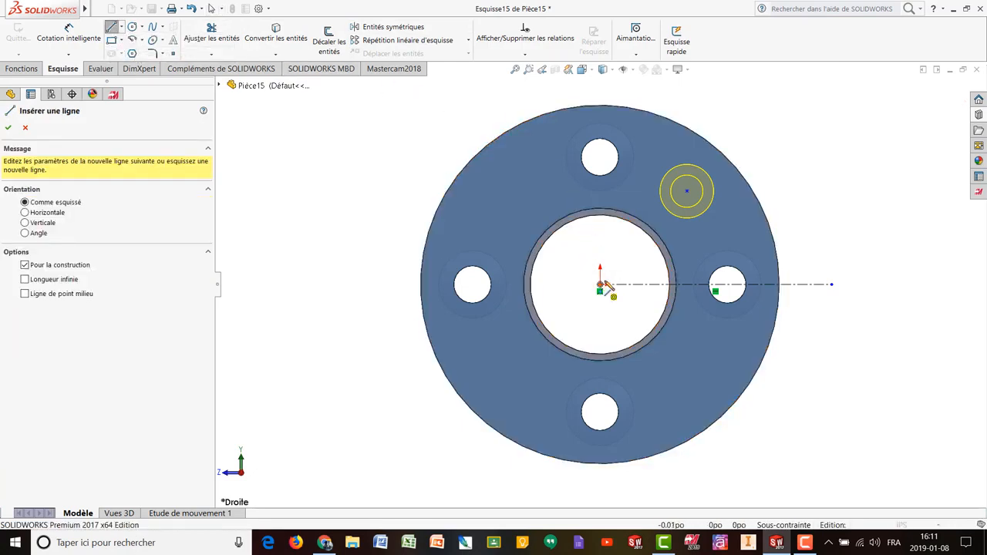
left_click(601, 286)
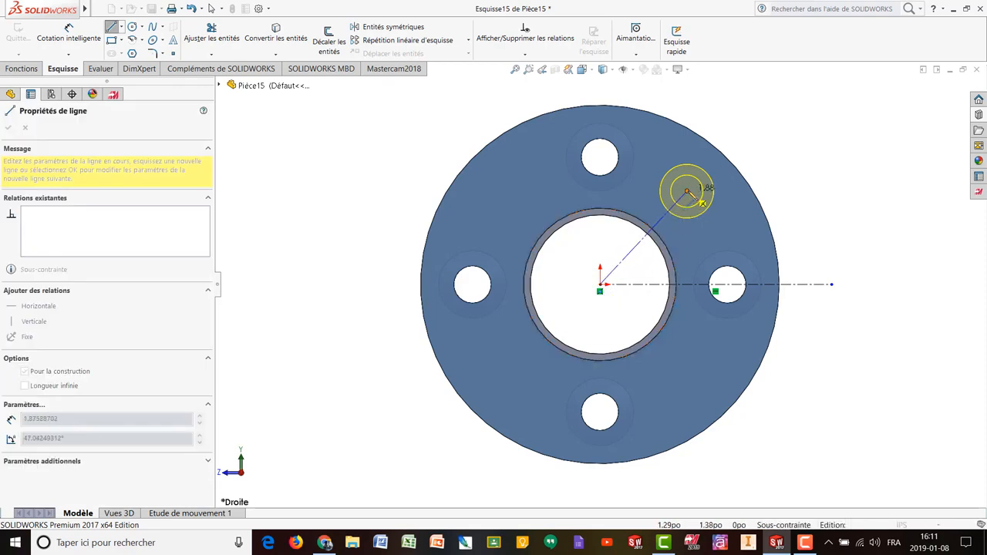
left_click(687, 193)
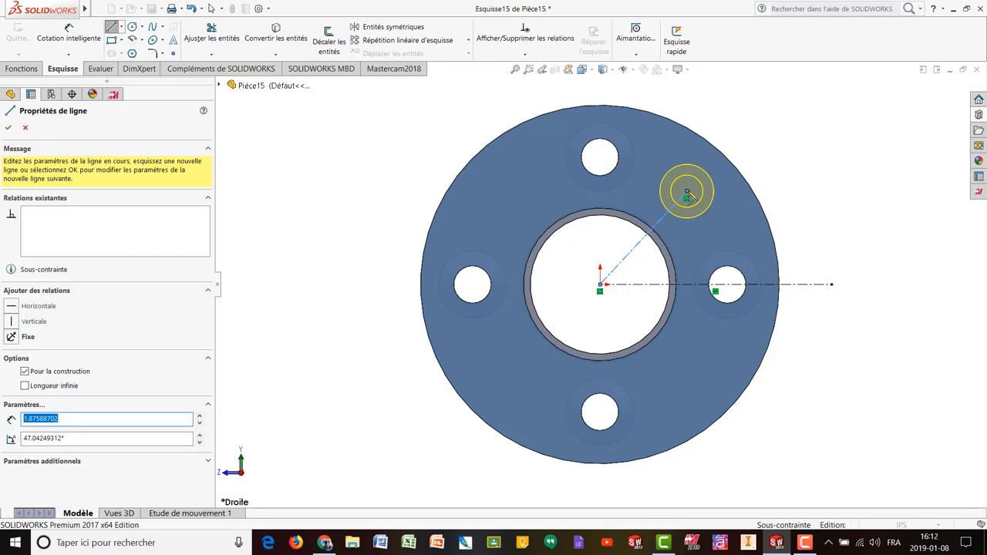
key("Escape")
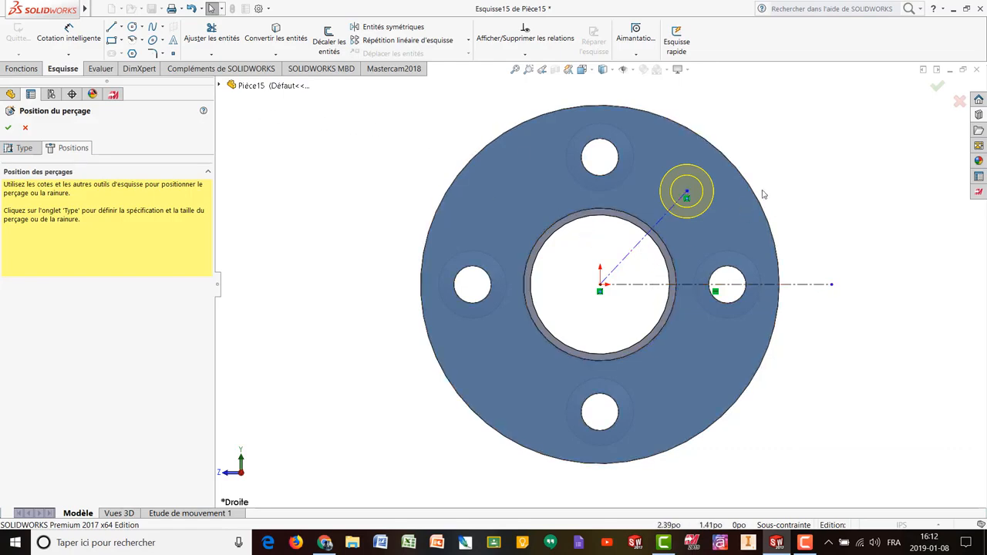
Dimension the angle between the horizontal and slanted construction lines and set it to 45°.
left_click(55, 33)
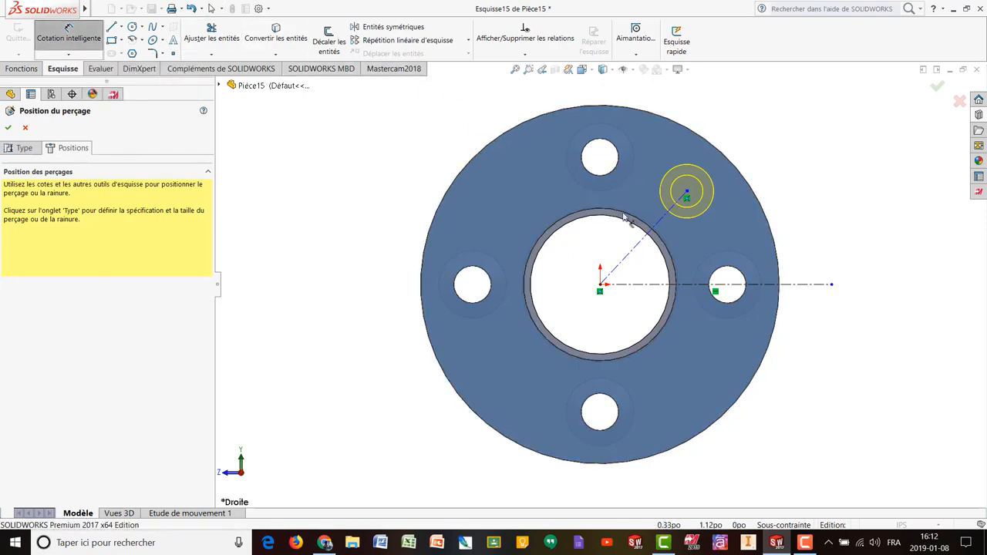
left_click(649, 288)
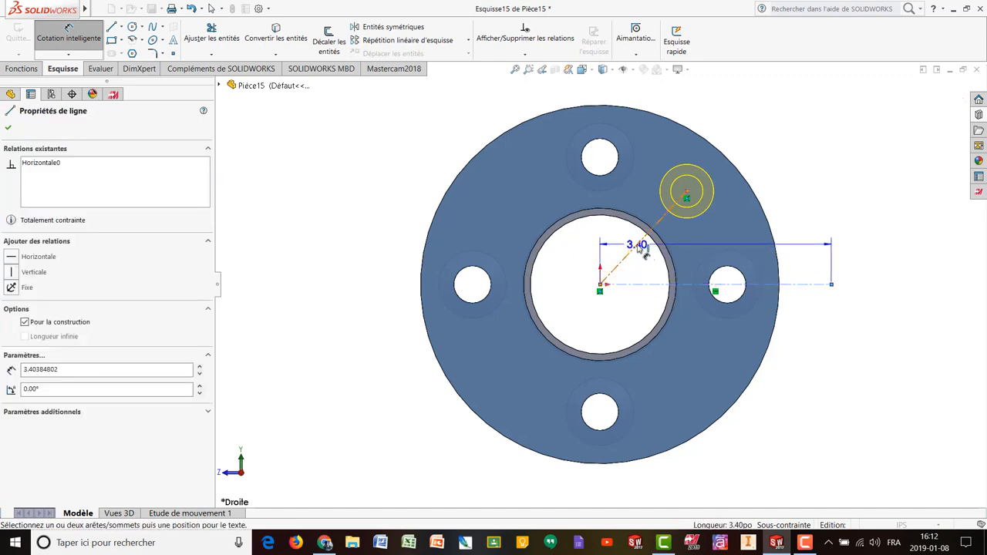
left_click(640, 245)
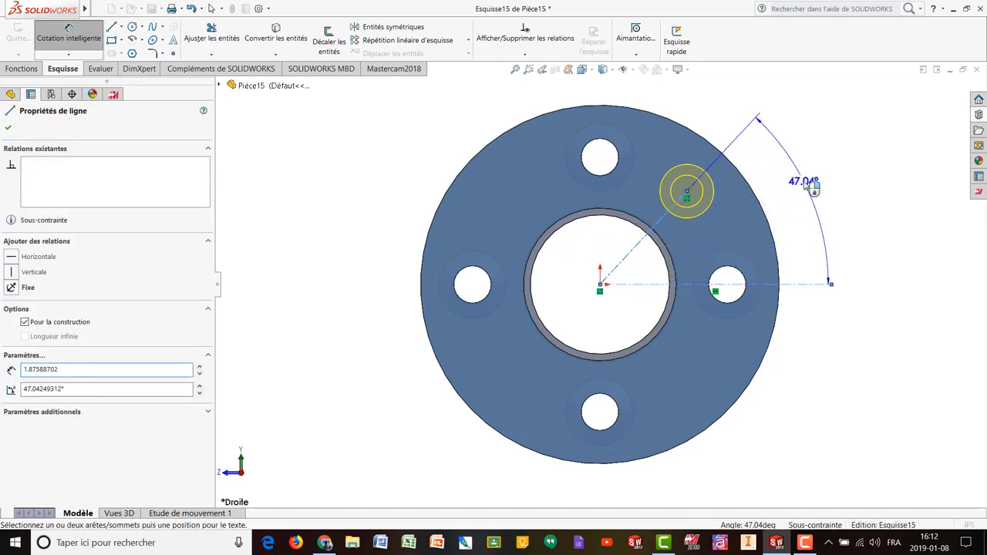
left_click(807, 183)
type("45.")
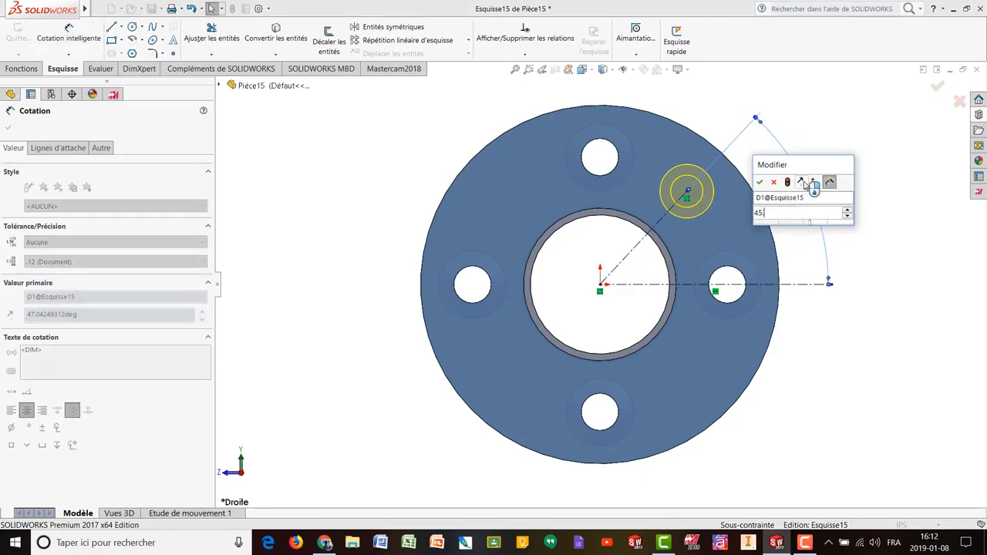
key("Return")
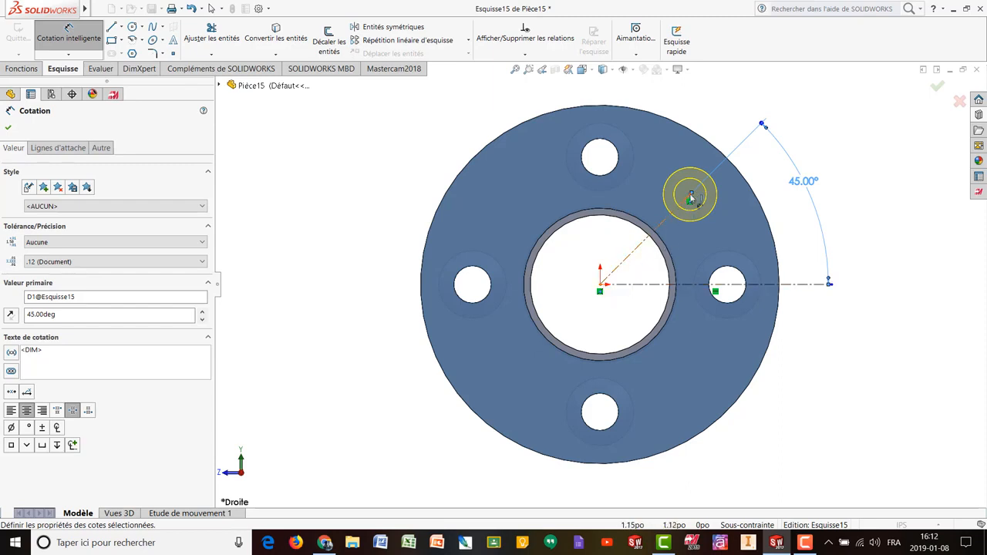
Dimension the distance from the origin to the counterbored hole's centre as 3.75/2 in and finish the Hole Wizard feature.
left_click(600, 285)
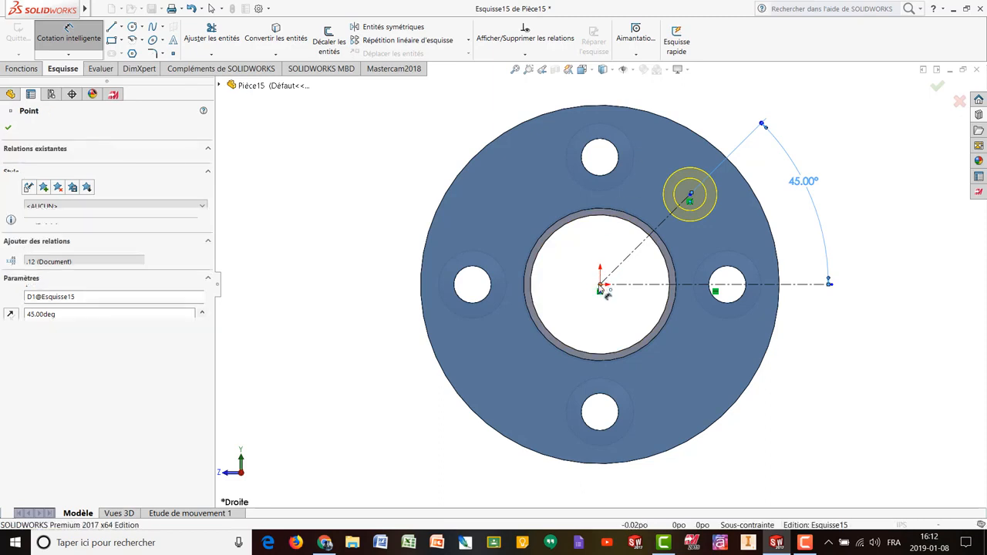
left_click(690, 198)
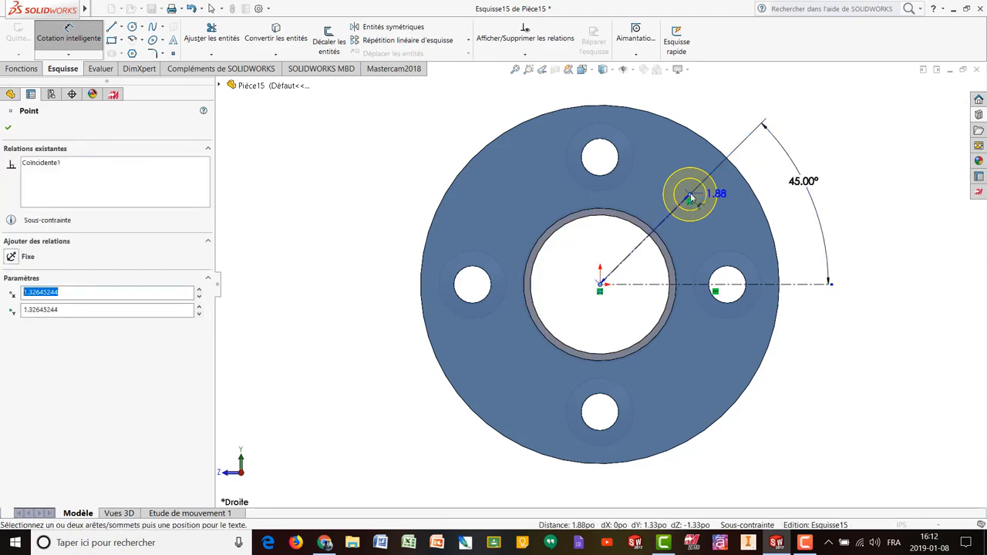
left_click(498, 101)
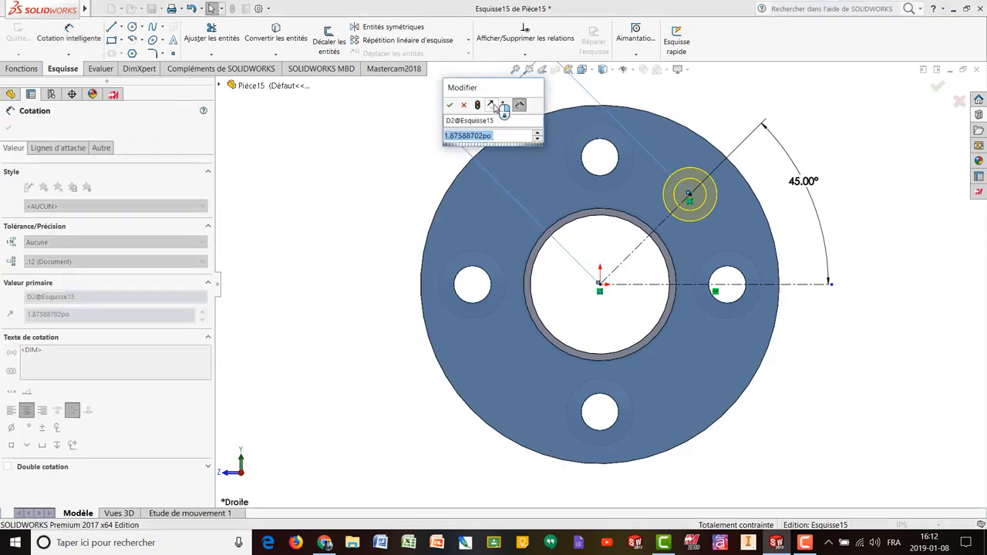
type("3.7")
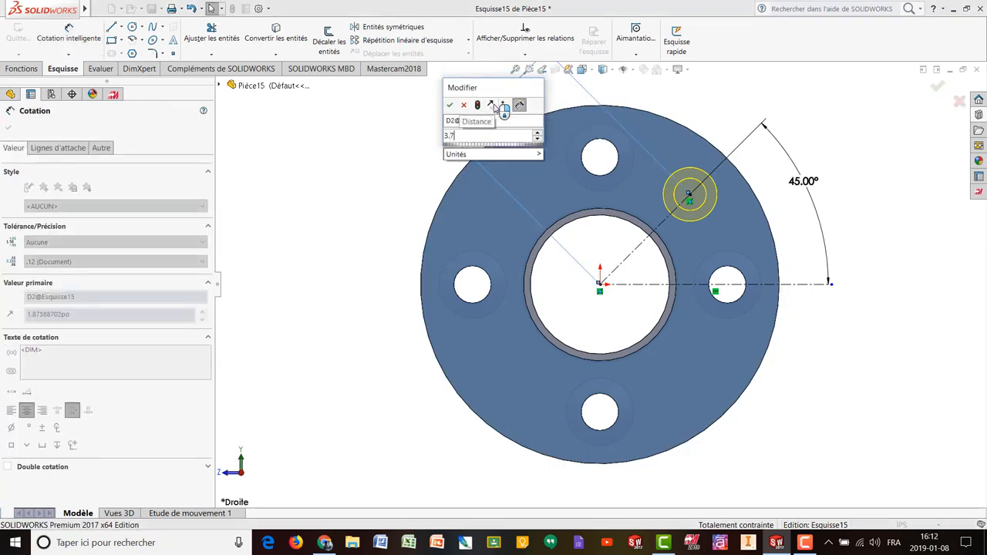
type("5")
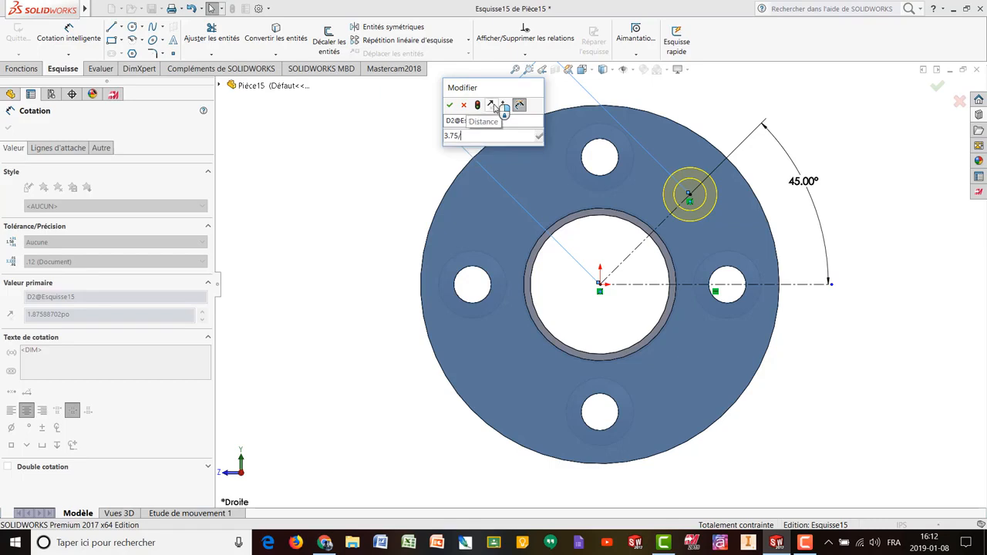
type("/2")
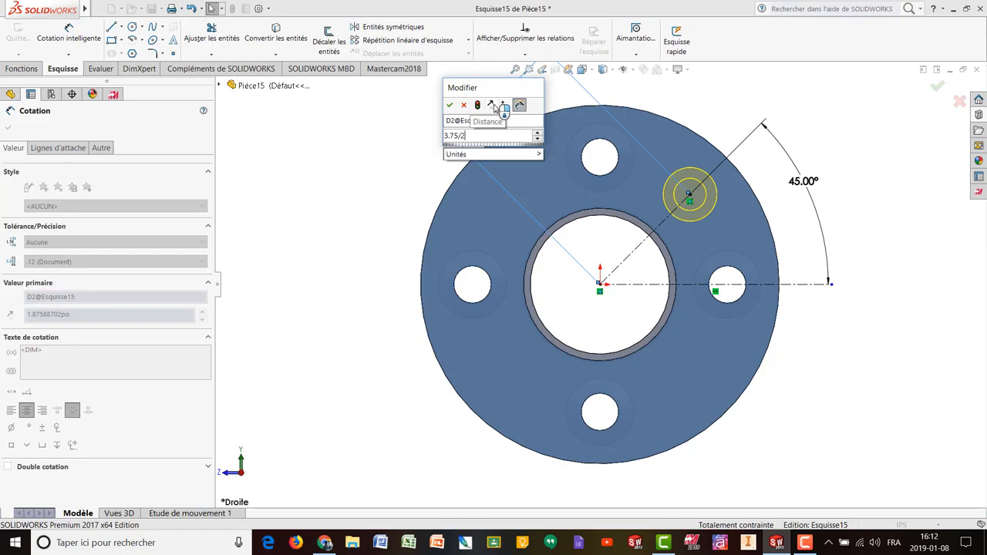
key("Return")
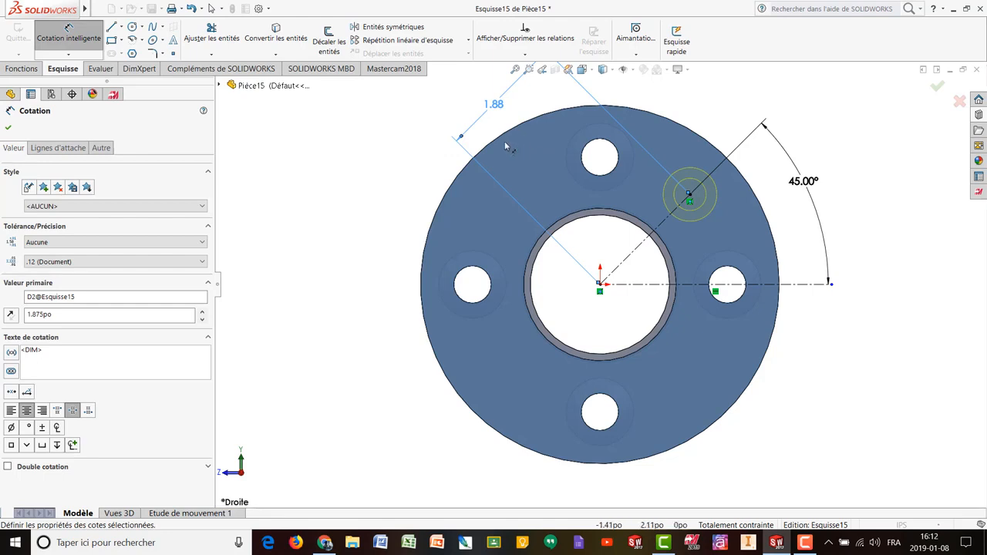
left_click(938, 89)
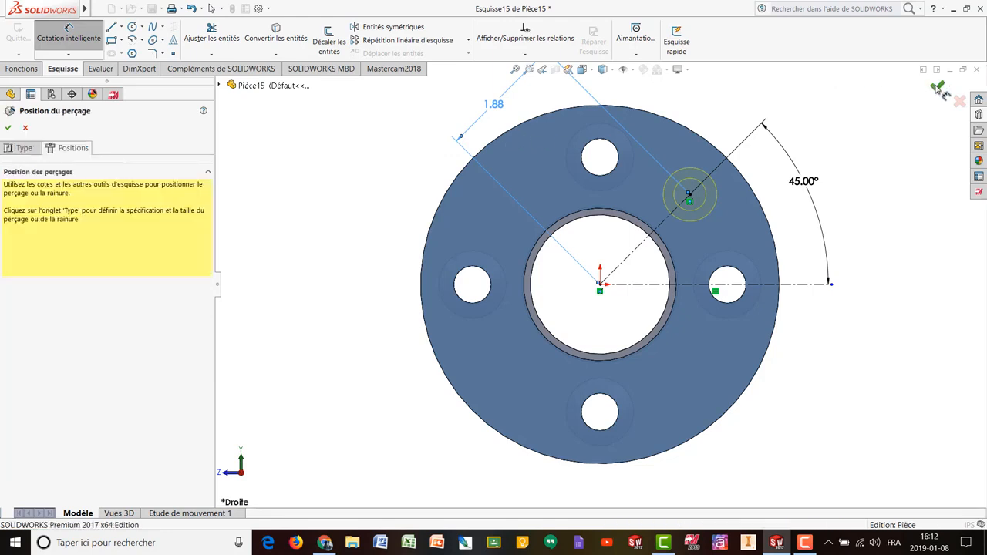
left_click(938, 89)
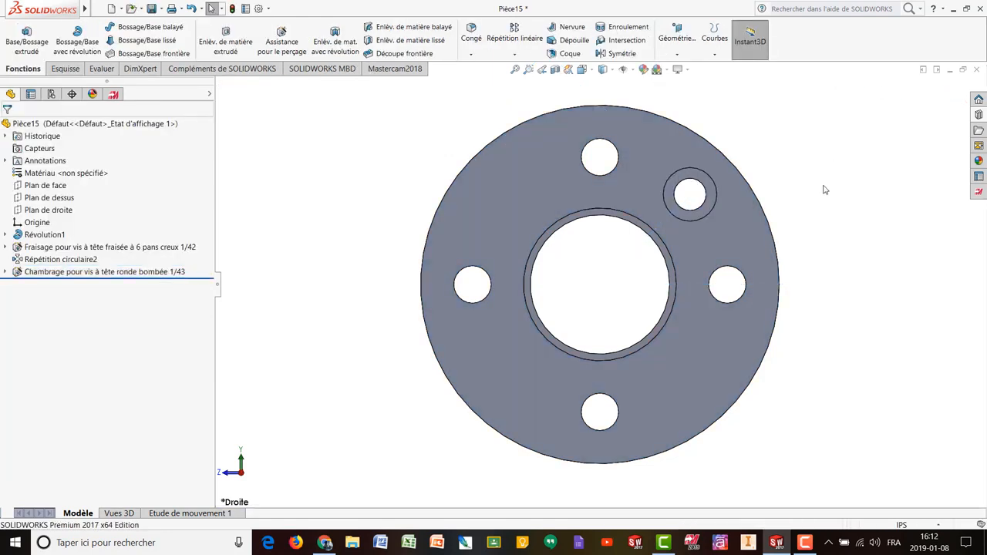
Set up a circular pattern of the counterbored hole around the disc's outer circular edge, with 4 equally spaced instances over 360°.
mouse_move(822, 187)
middle_mouse_down()
mouse_move(779, 146)
mouse_move(848, 214)
mouse_move(823, 186)
middle_mouse_up()
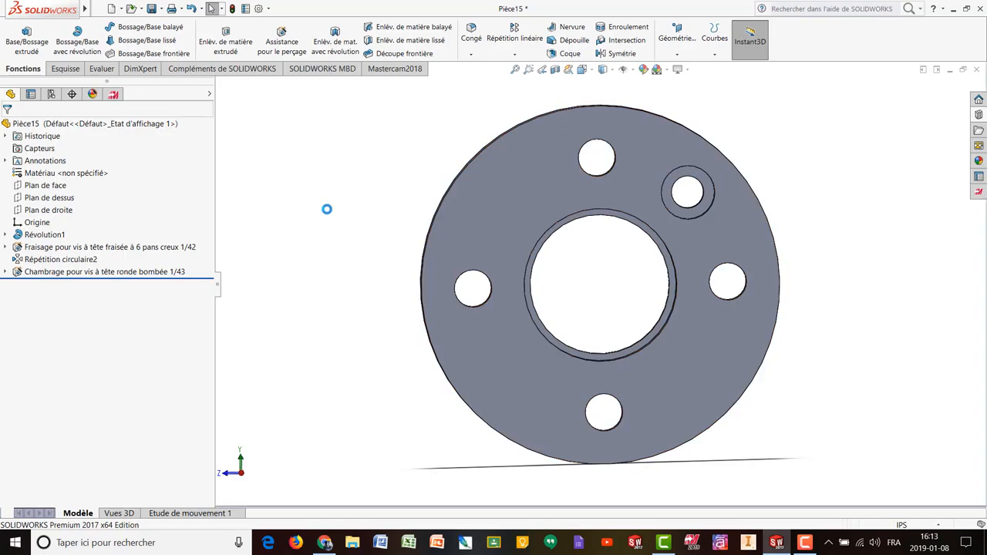
left_click(514, 57)
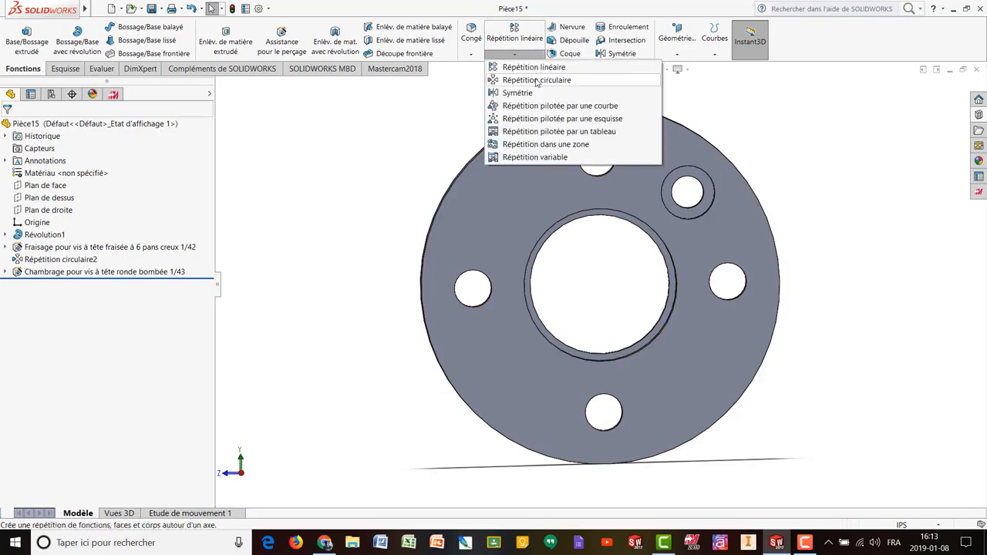
left_click(536, 80)
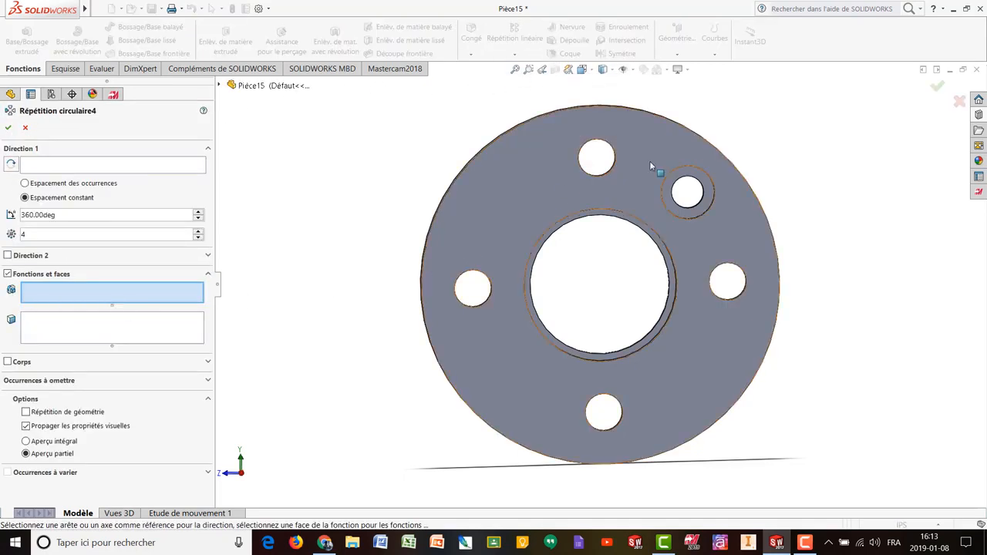
left_click(672, 185)
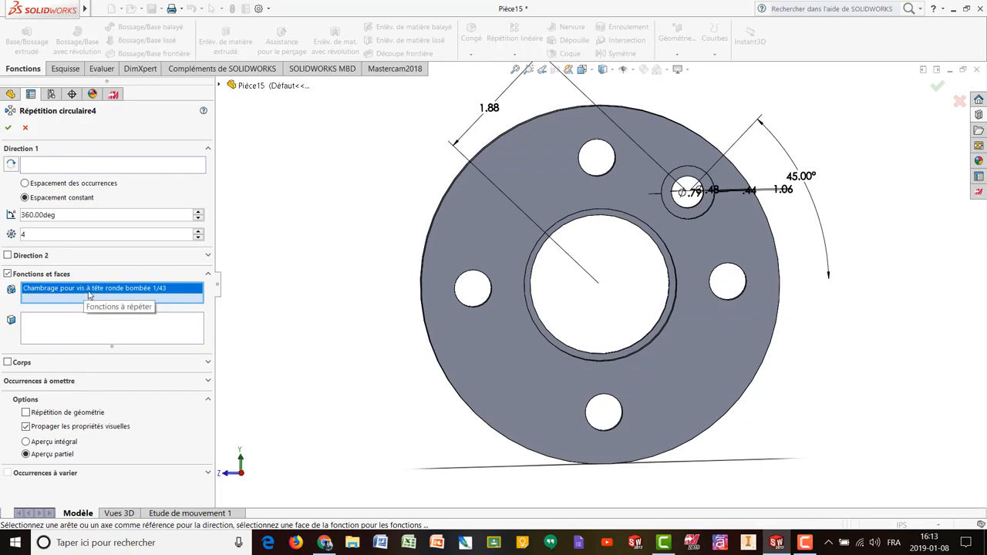
left_click(98, 165)
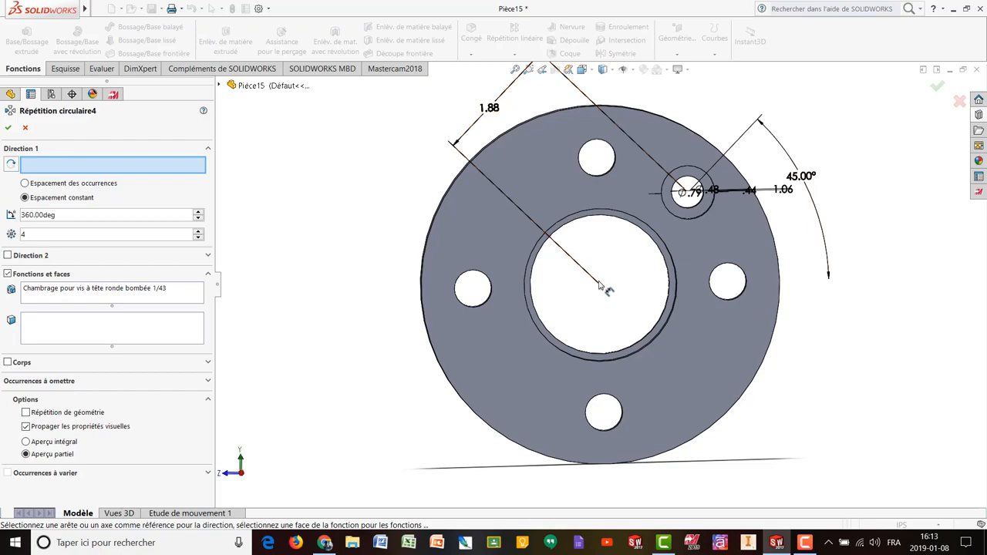
left_click(443, 206)
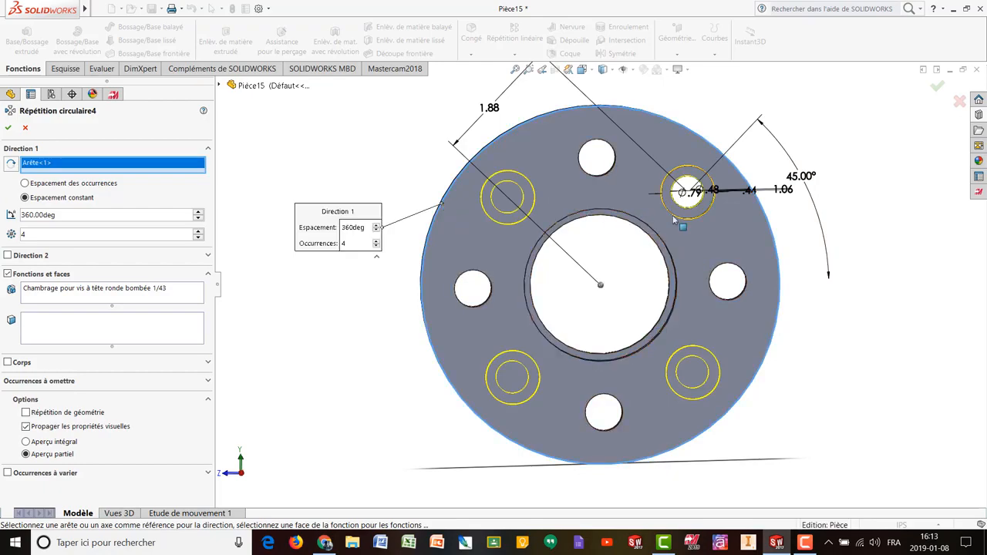
Try the counterbore pattern with 5 and 2 instances, and return the instance count to 4.
middle_click_drag(398, 116, 362, 147)
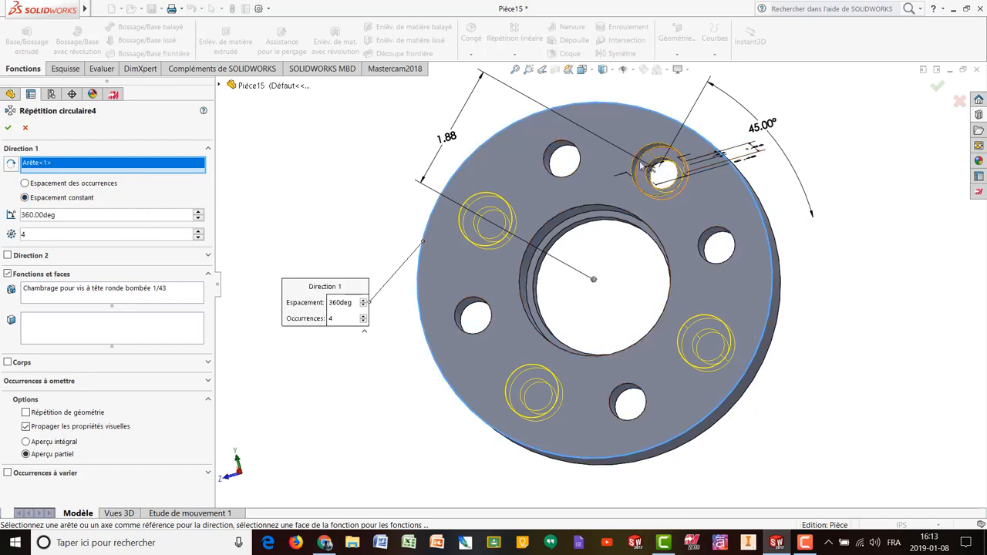
left_click(200, 232)
left_click(199, 238)
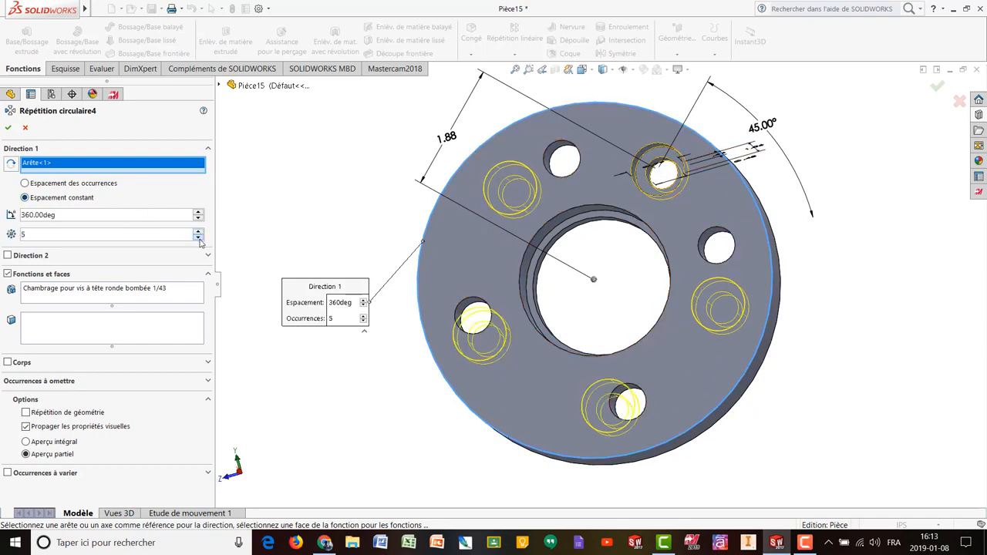
left_click(199, 239)
left_click(199, 237)
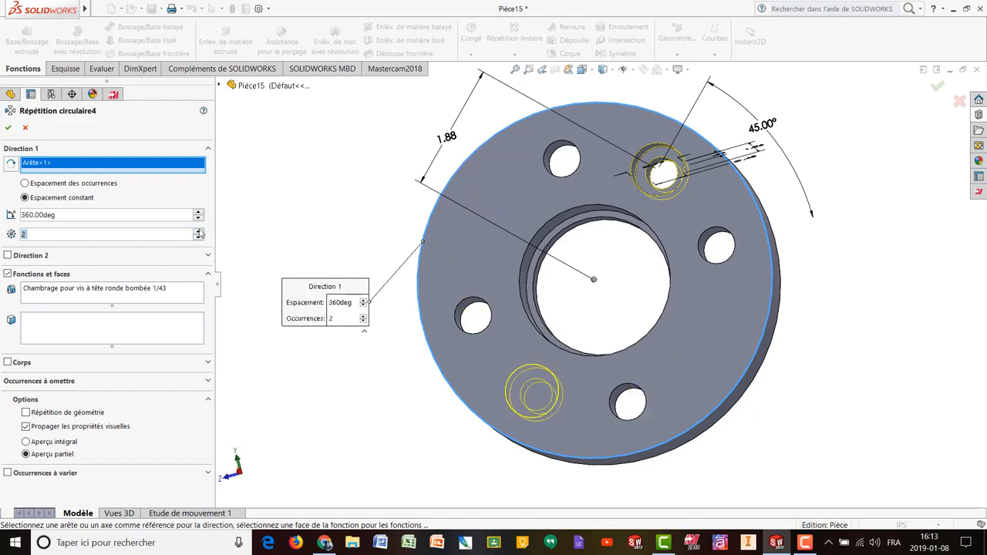
left_click(198, 232)
left_click(198, 232)
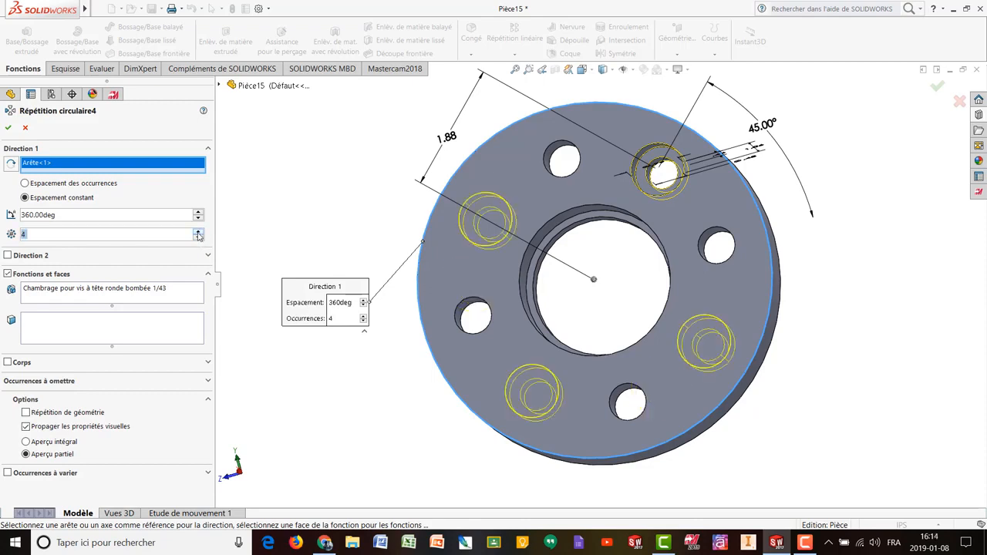
Accept the circular pattern of four counterbored holes and inspect the finished disc from different angles.
left_click(8, 127)
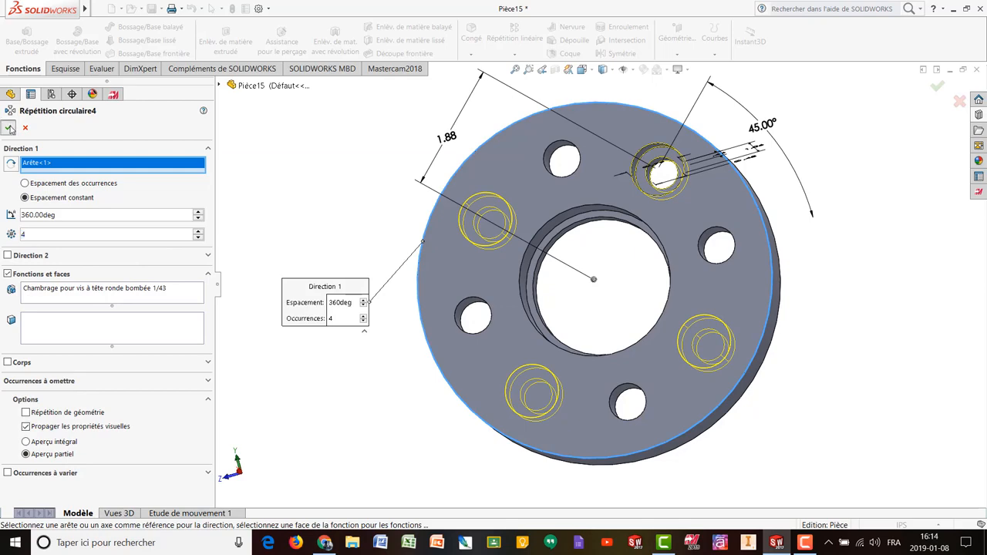
left_click(365, 210)
middle_click_drag(403, 140, 387, 124)
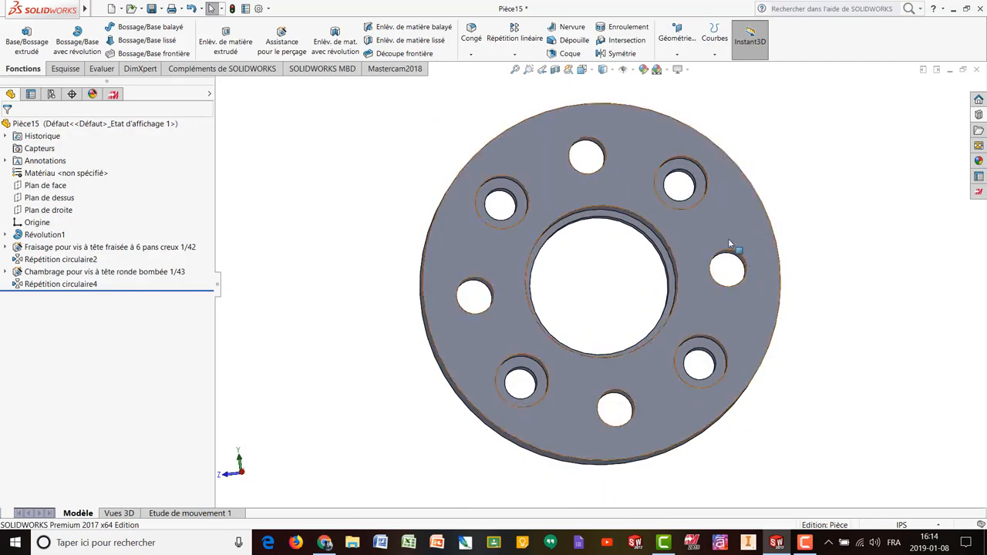
middle_click_drag(694, 261, 671, 366)
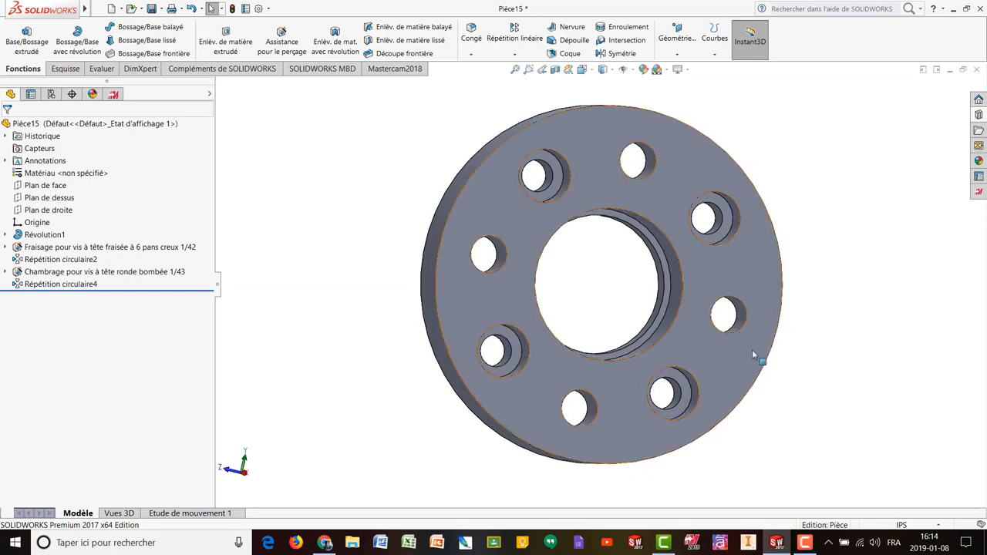